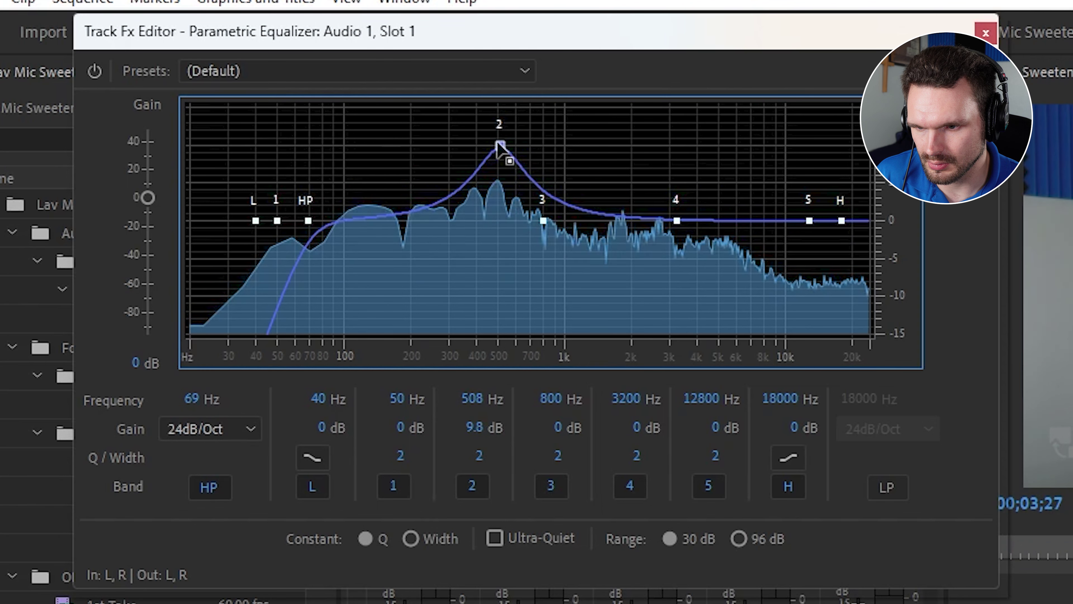
Narrow band 2 of Audio 1's Parametric Equalizer to a Q of 4.9 and reduce its gain.
left_click_drag(479, 456, 511, 455)
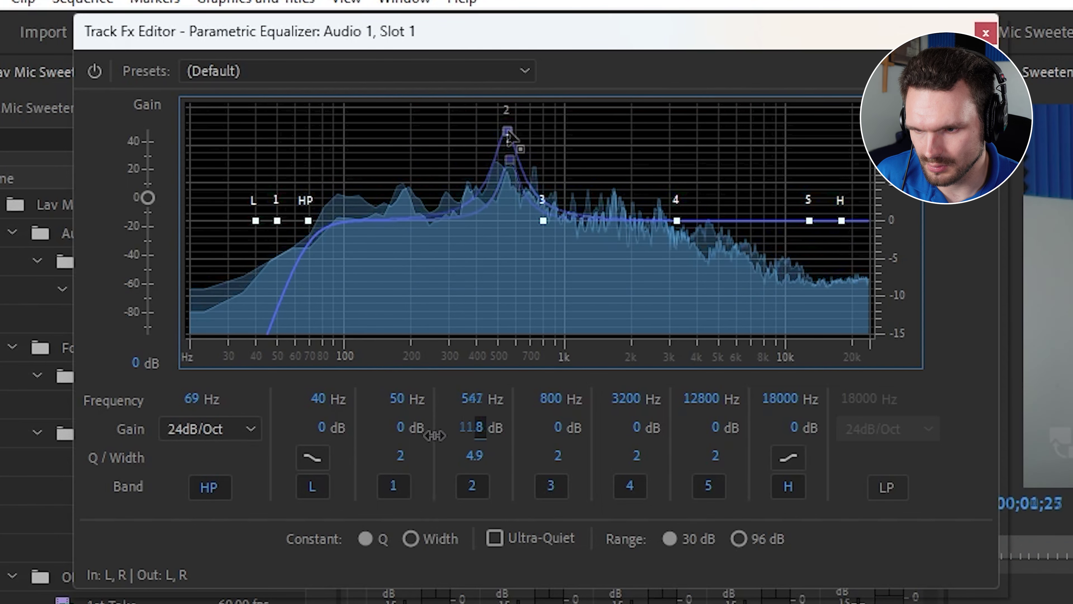
left_click_drag(435, 435, 354, 454)
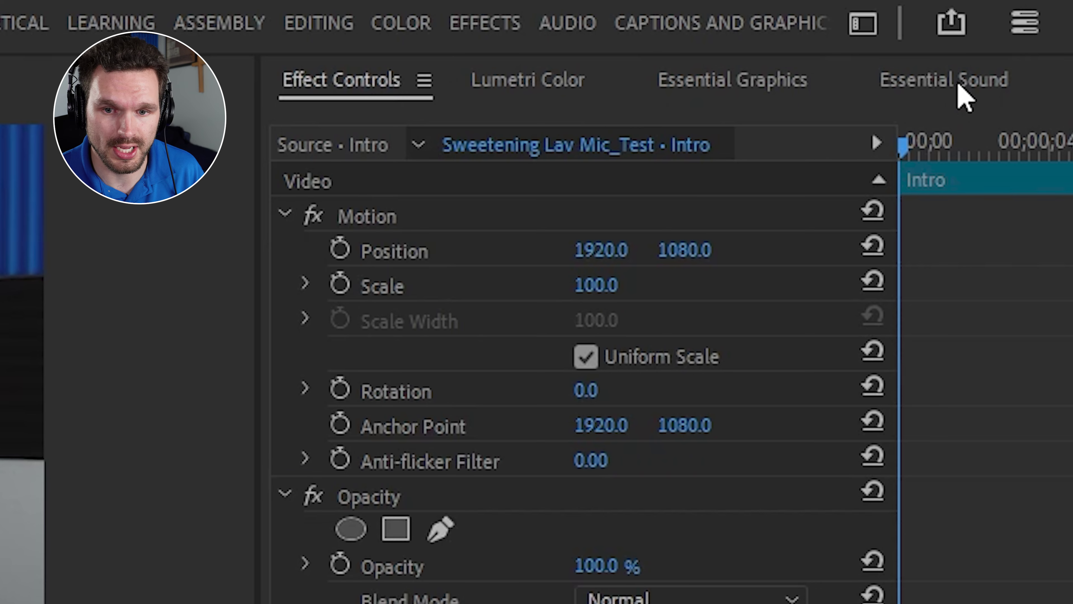
Show the Essential Sound settings of the LMS_001_Tr3.WAV dialogue clip, and try loudness Auto-Match before resetting it.
left_click(958, 84)
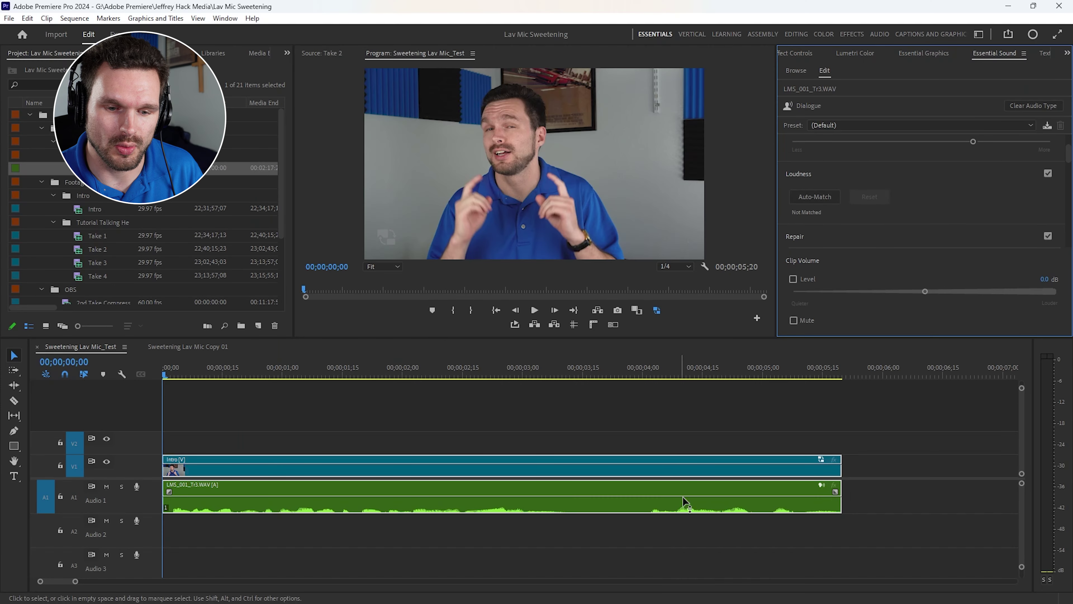
left_click(630, 491)
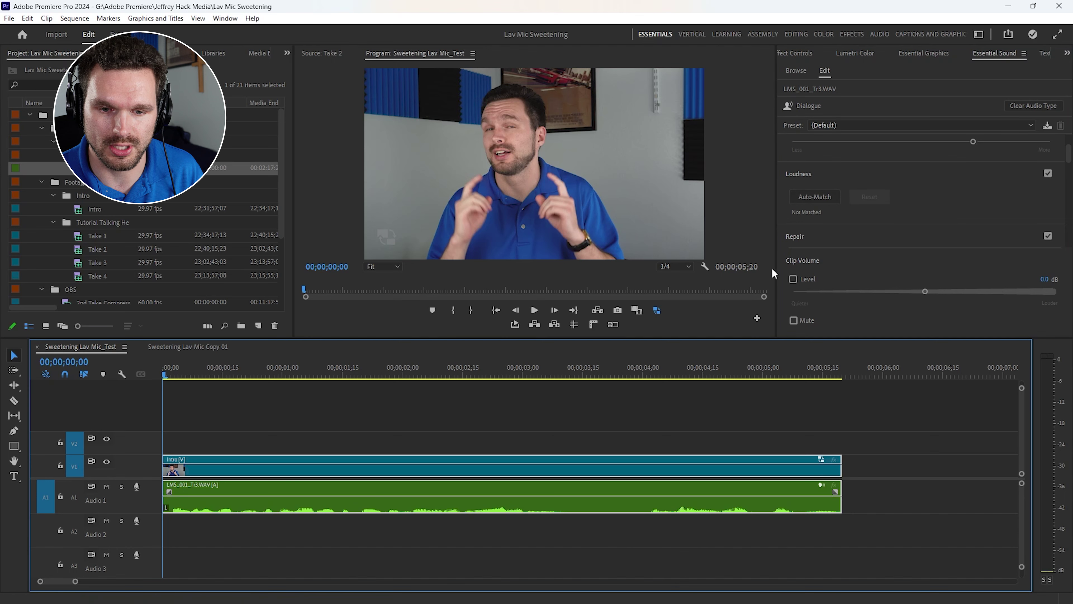
left_click(814, 197)
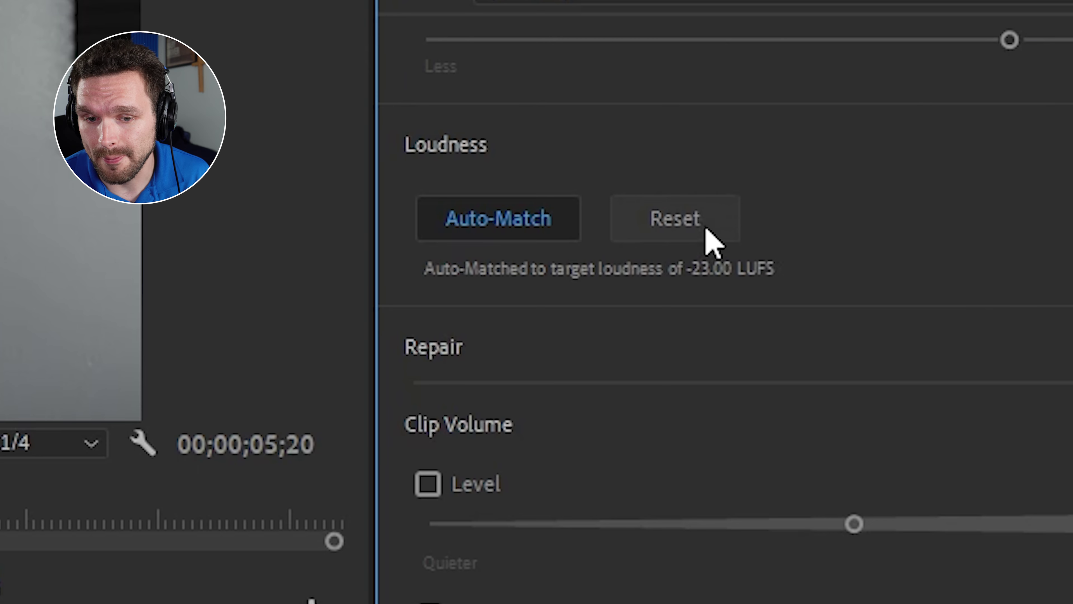
left_click(706, 229)
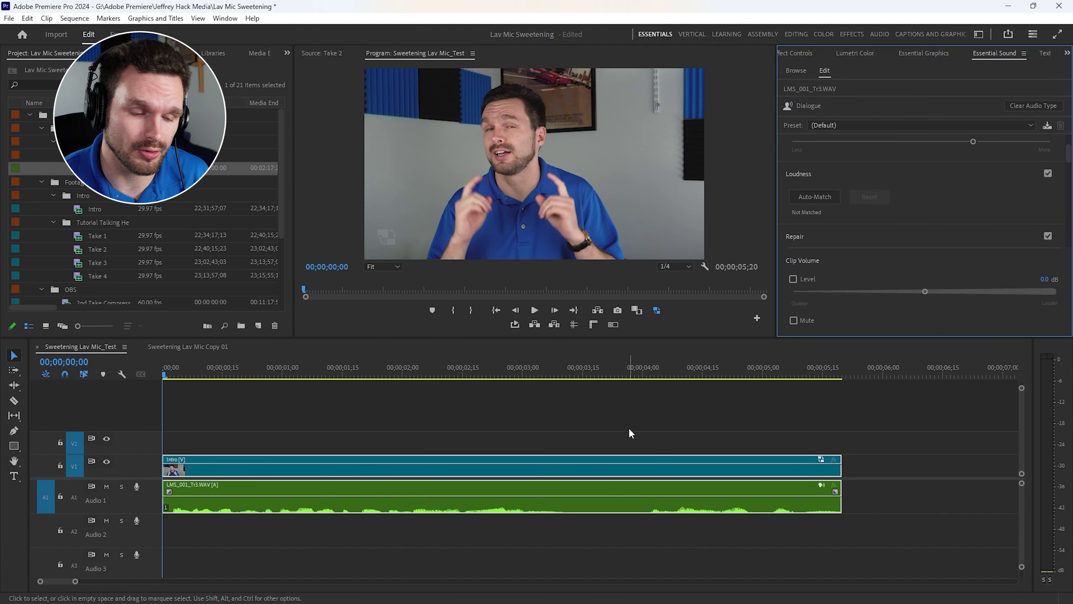
Play the opening of the sequence to hear the original level, and auto-match the dialogue clip's loudness.
left_click(629, 427)
key("space")
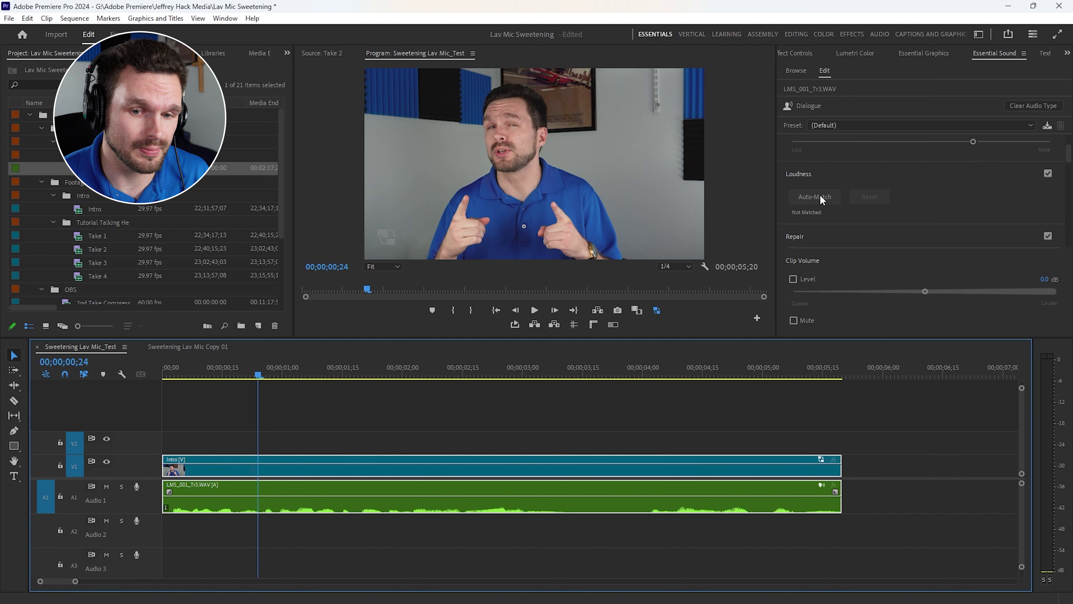
left_click(820, 195)
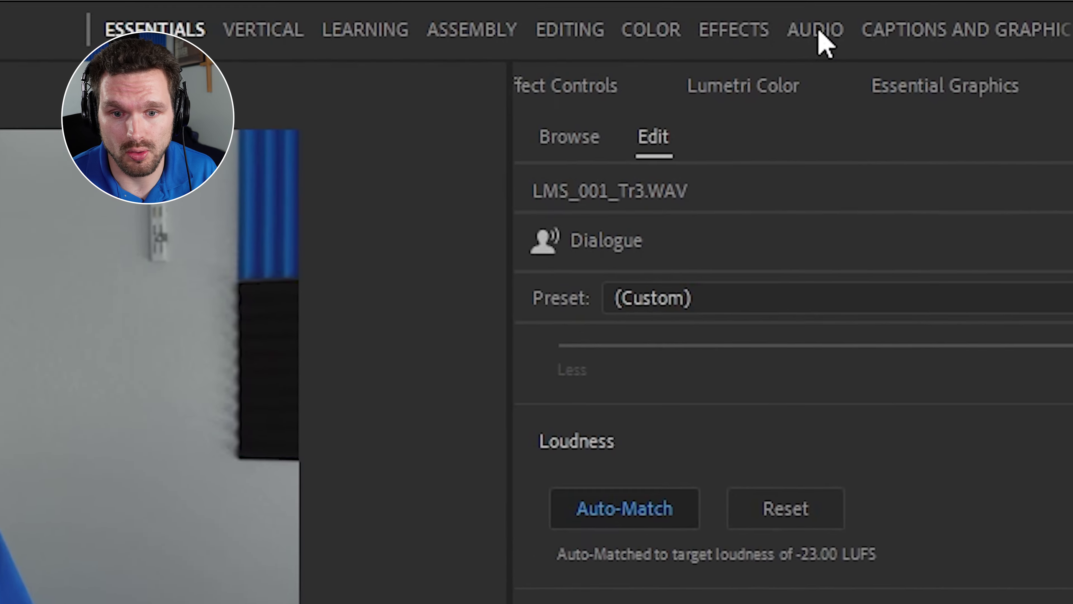
Switch to the Audio workspace and add a Parametric Equalizer to Audio 1's first effect slot.
left_click(870, 36)
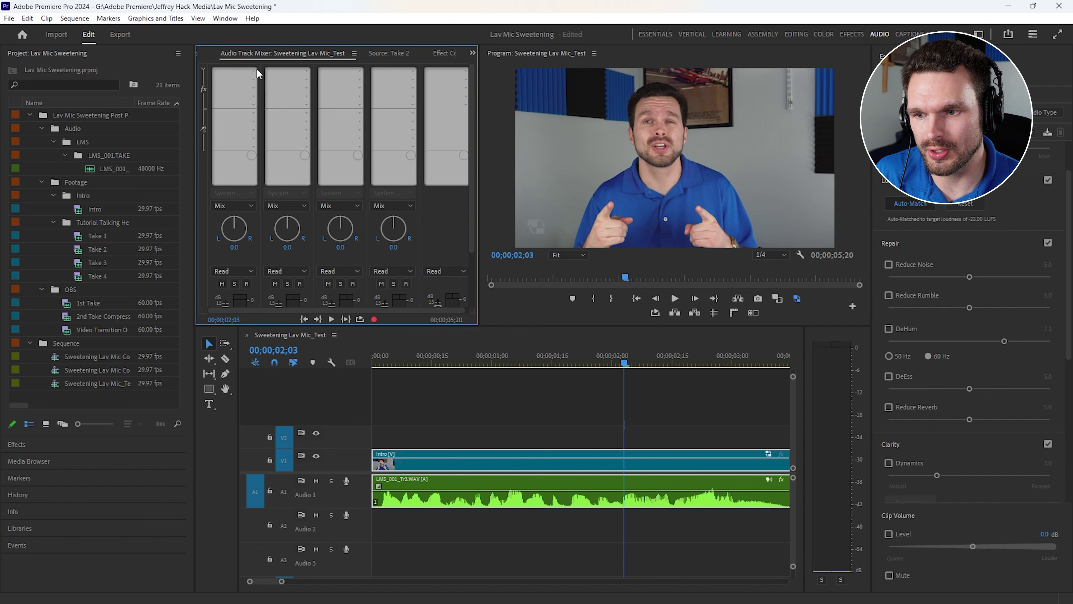
left_click(250, 73)
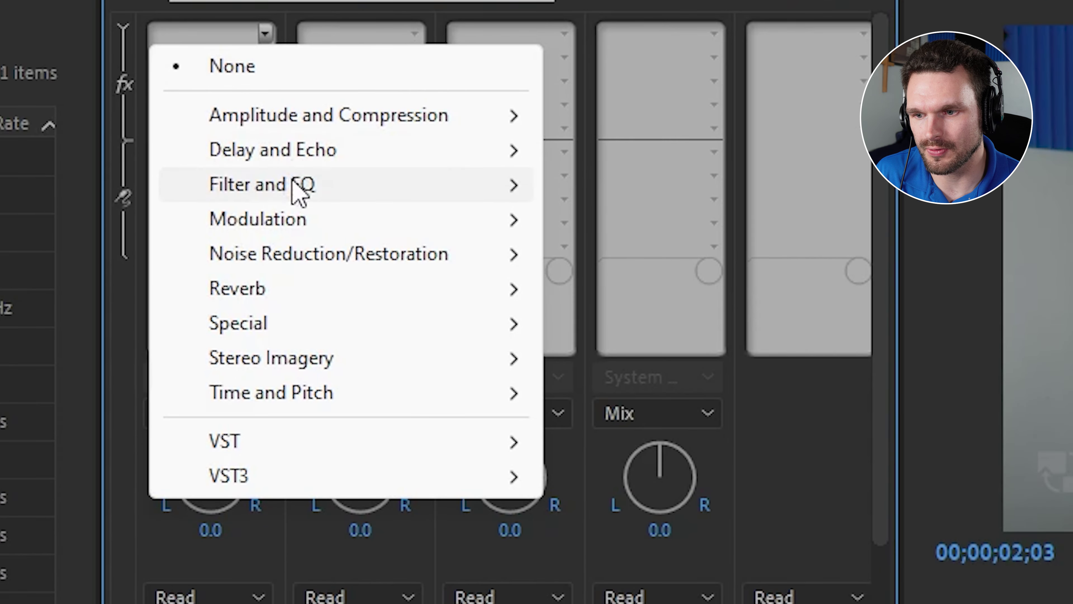
mouse_move(238, 188)
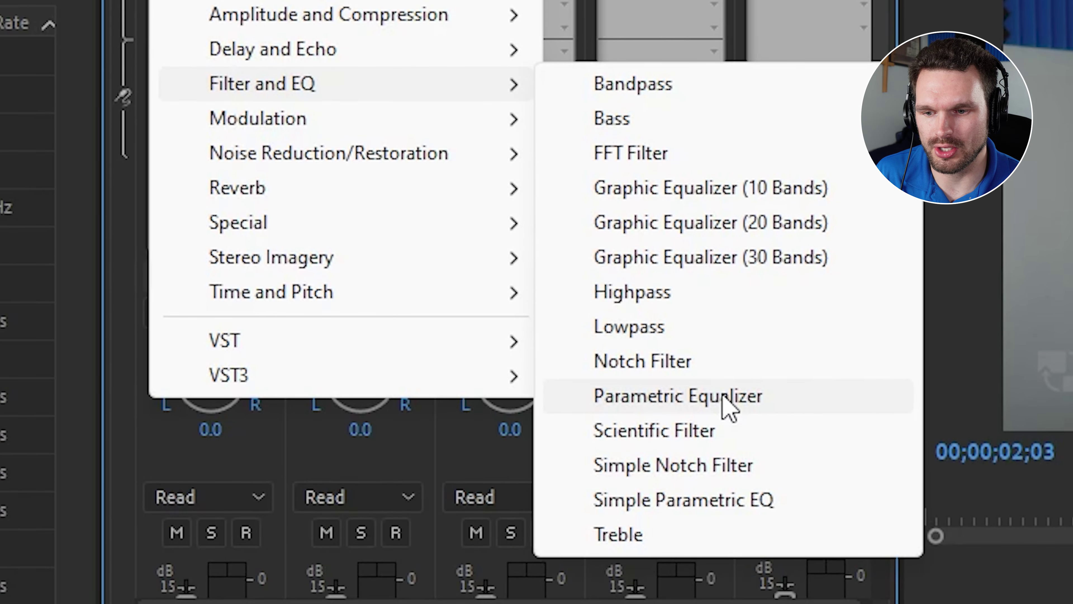
left_click(727, 408)
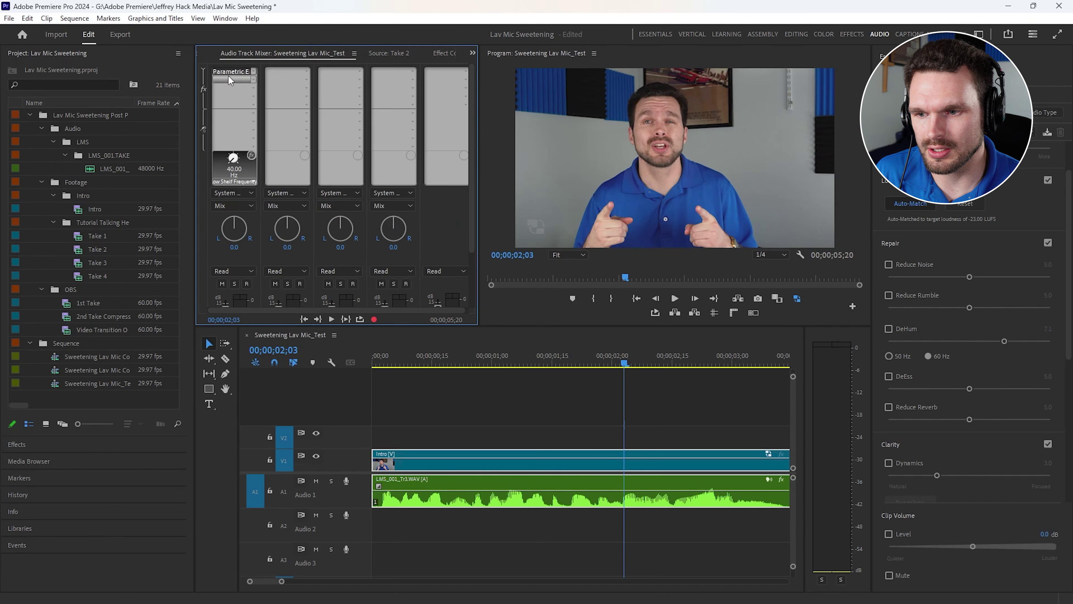
Open Audio 1's Parametric Equalizer for editing and enable its high-pass band.
double_click(232, 71)
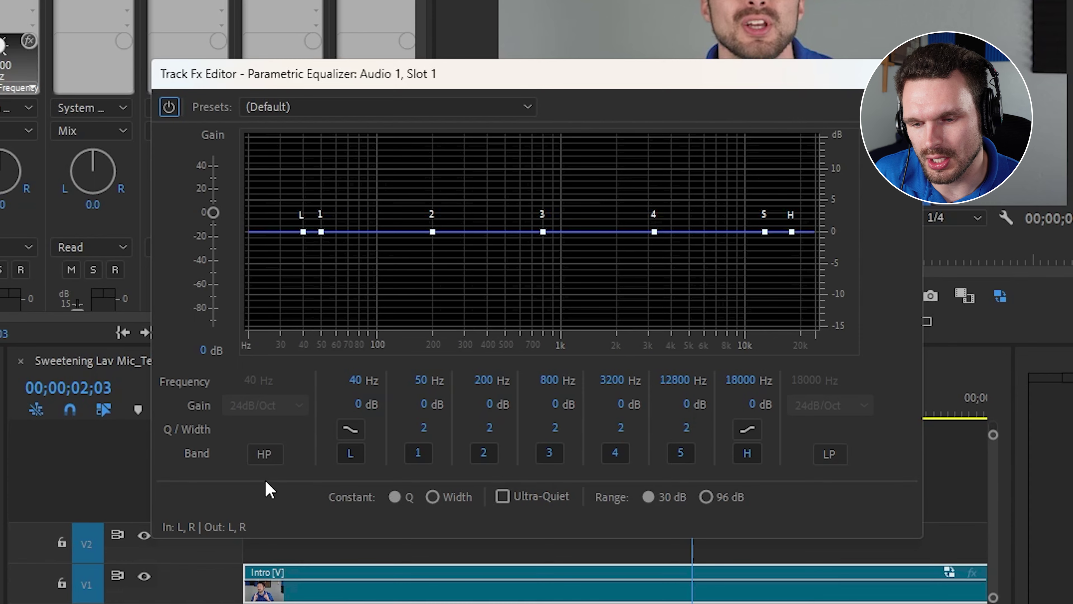
left_click(265, 453)
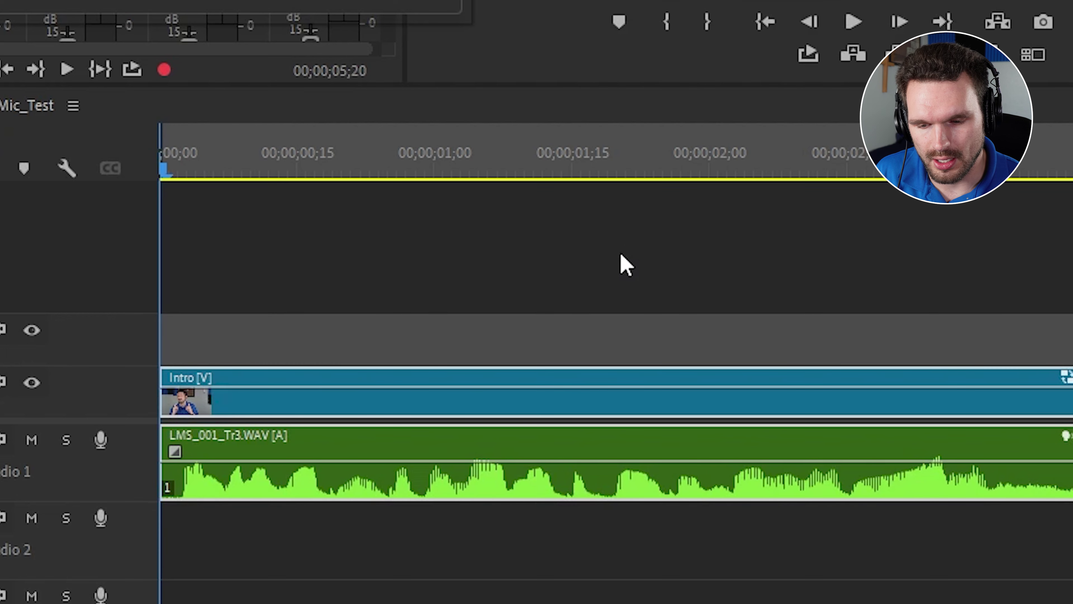
Turn on loop playback for the sequence and return the playhead to its start with the whole sequence in view.
key("End")
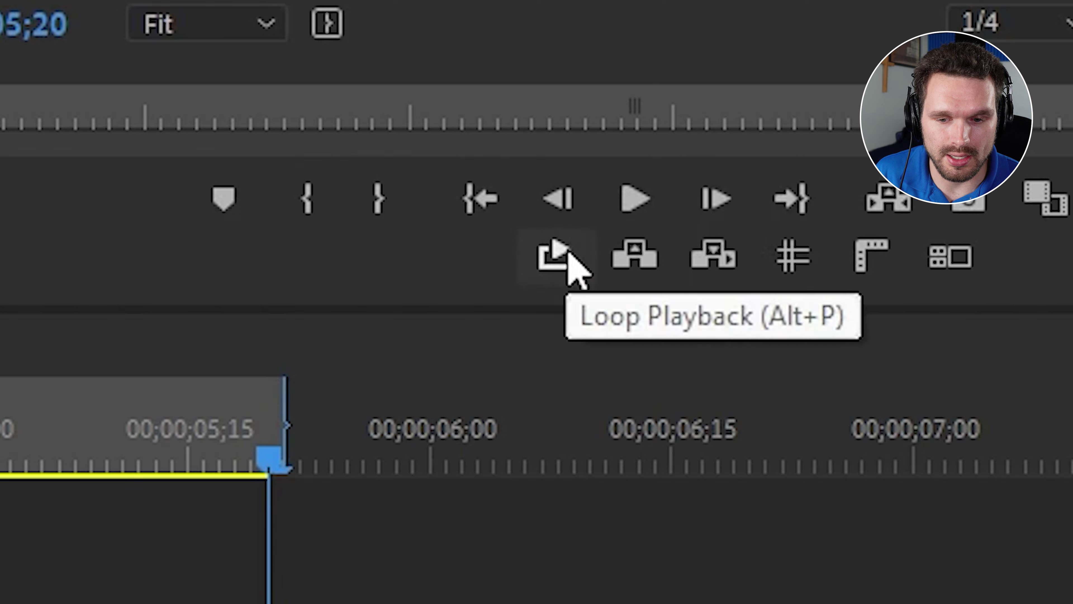
left_click(568, 254)
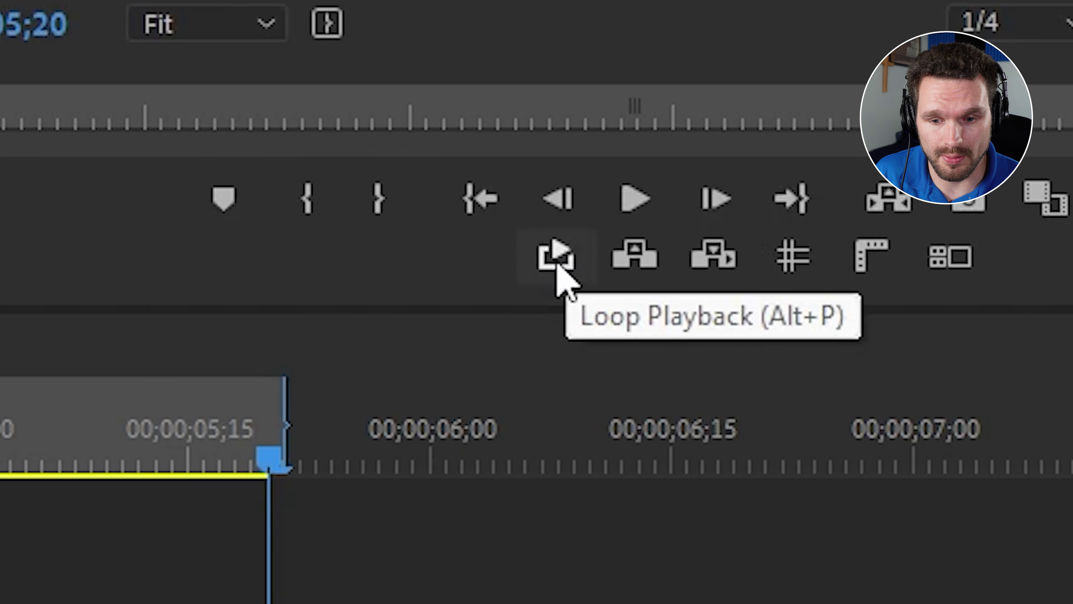
key("Home")
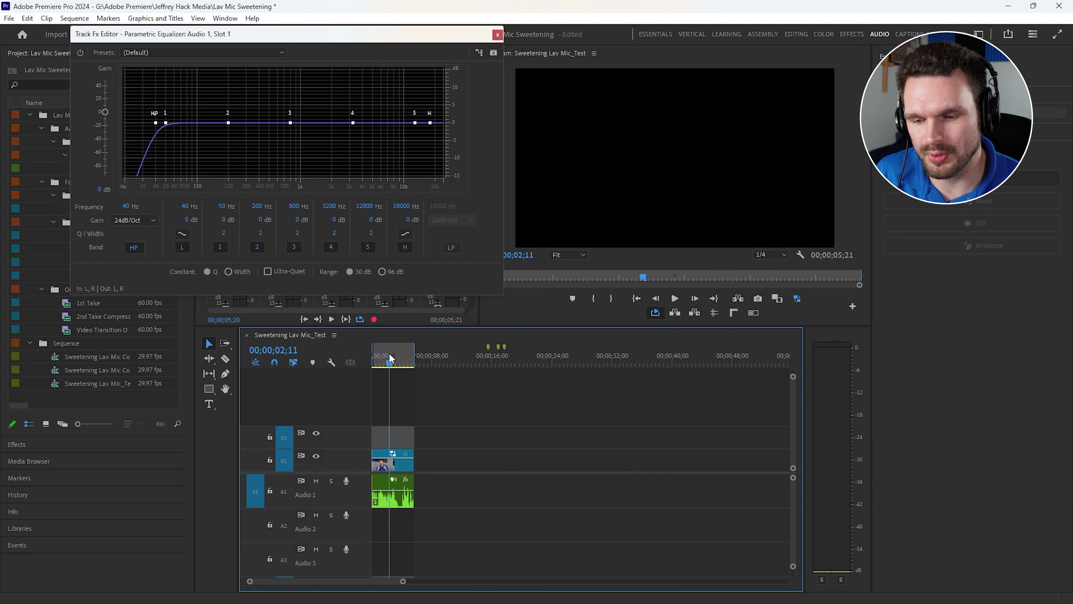
key("backslash")
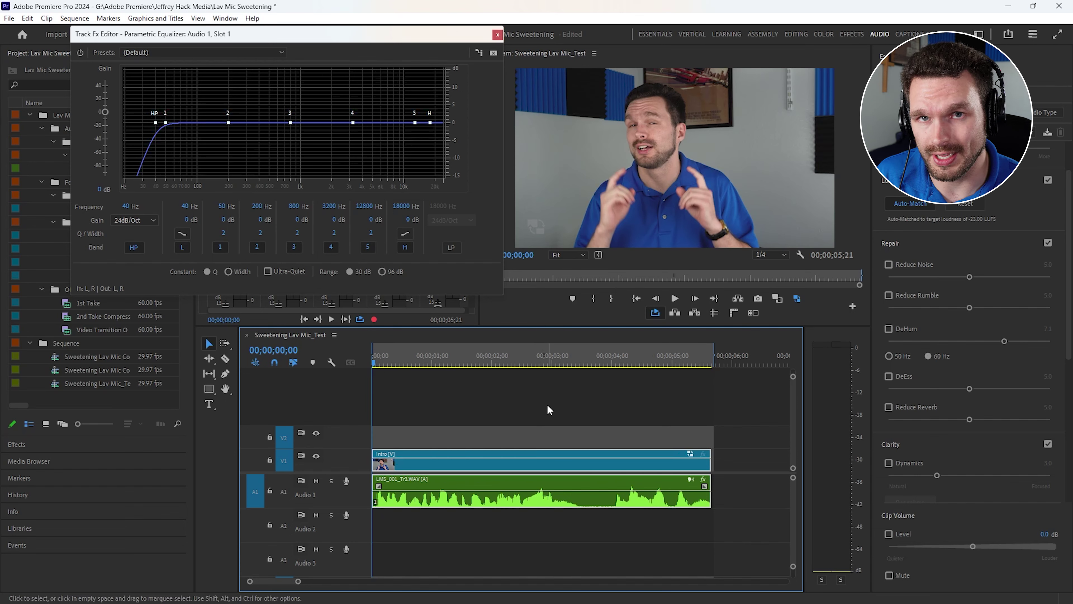
Play the looped sequence and set the equalizer's high-pass frequency to 69 Hz.
key("space")
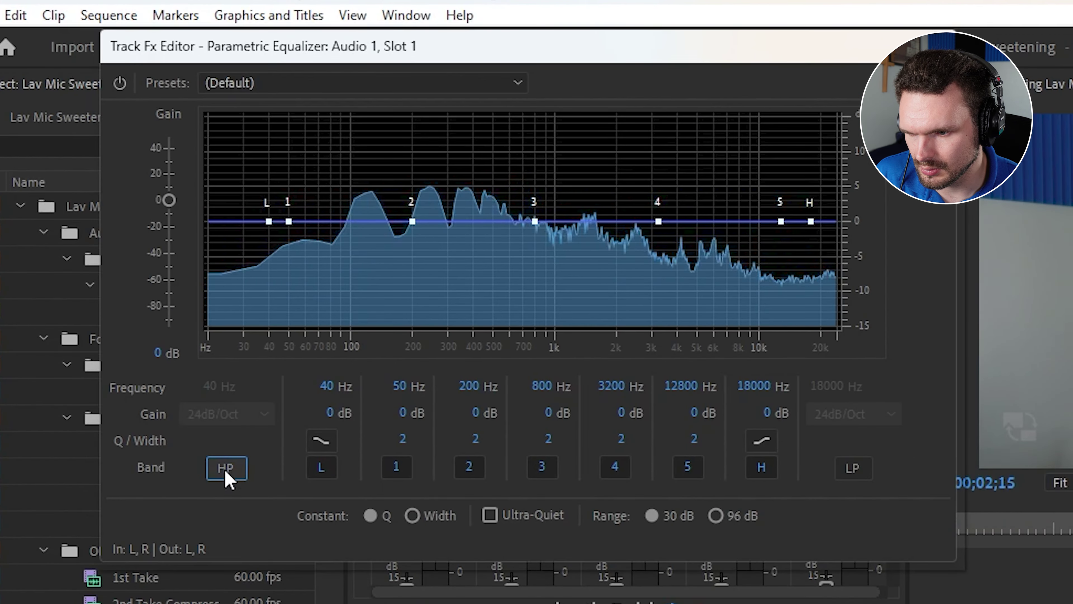
left_click_drag(220, 386, 248, 386)
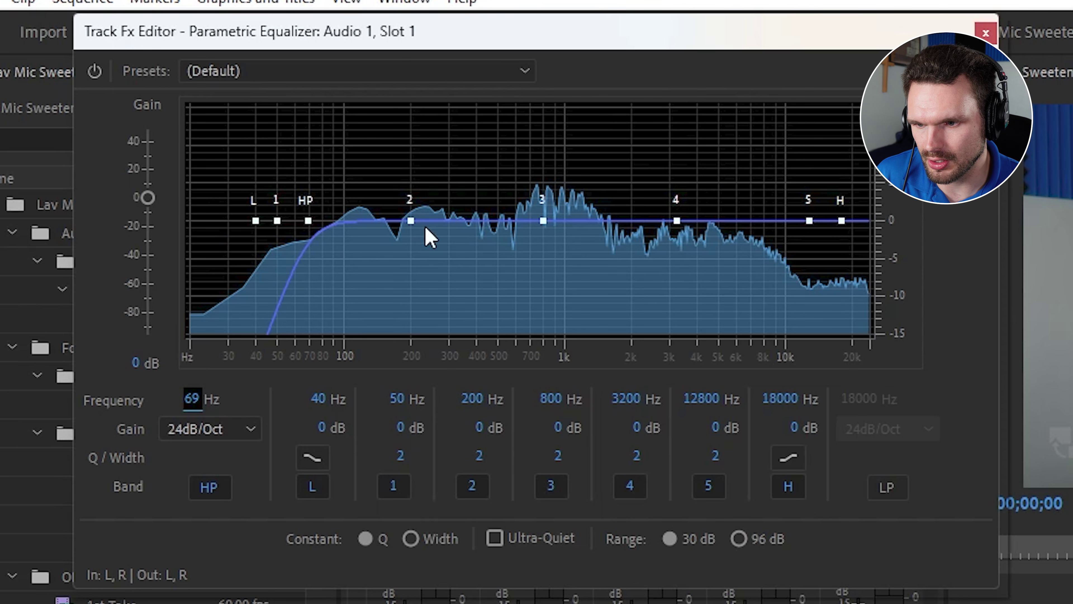
Sweep band 2 to find the problem frequency, boosting it about 11.4 dB at 561 Hz with a Q of 4.9.
left_click_drag(412, 221, 420, 224)
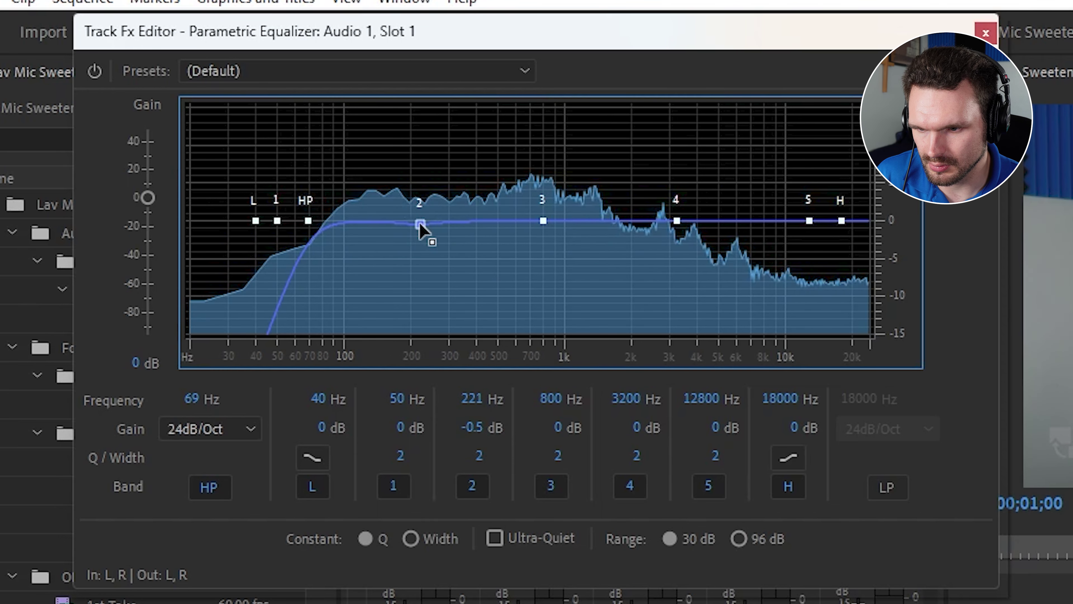
left_click_drag(500, 178, 507, 141)
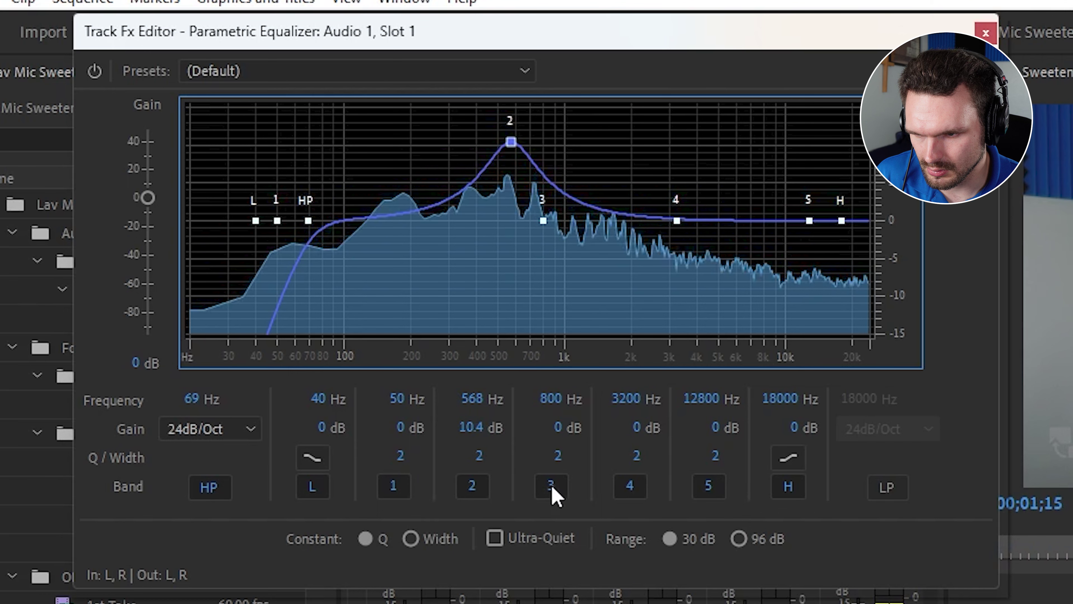
left_click_drag(479, 455, 513, 453)
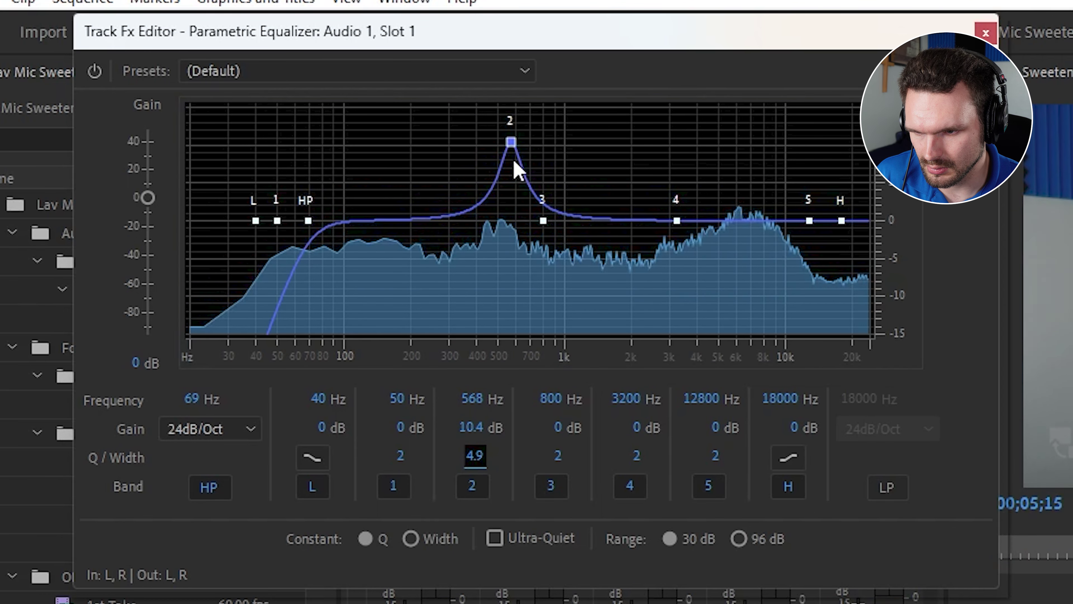
mouse_move(510, 145)
left_mouse_down()
mouse_move(472, 133)
mouse_move(507, 132)
left_mouse_up()
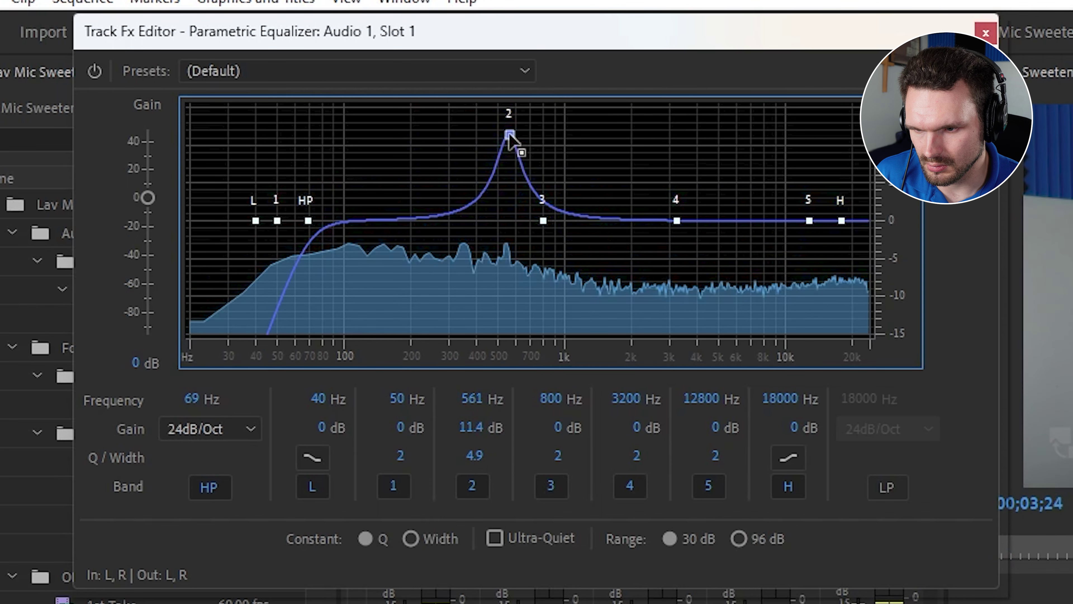
Turn band 2's boost into a cut by setting its gain to -4.5 dB.
left_click_drag(473, 428, 307, 475)
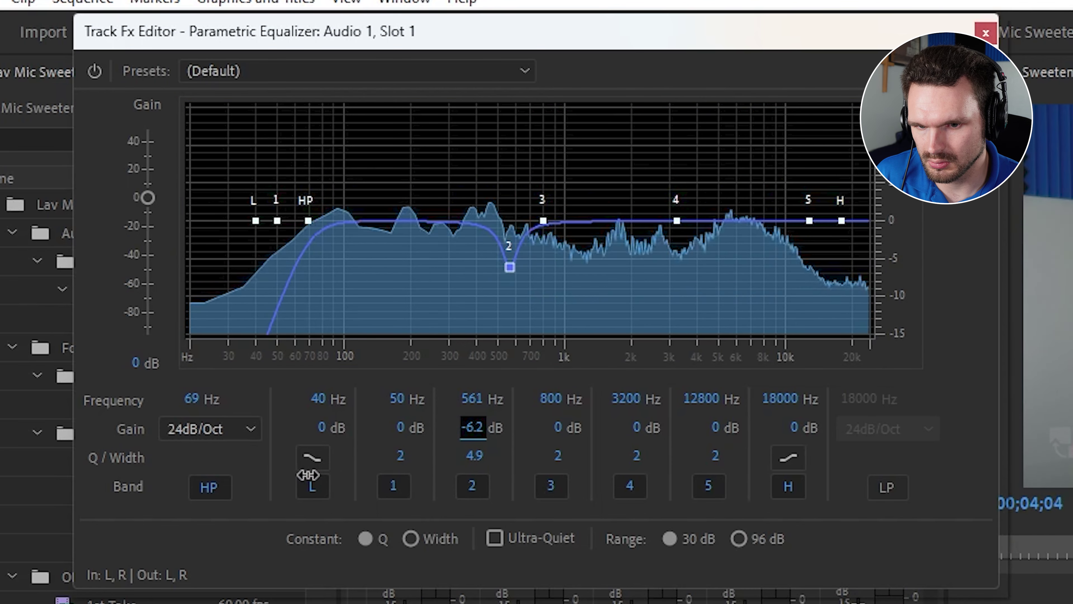
mouse_move(317, 474)
left_mouse_down()
mouse_move(276, 482)
mouse_move(328, 467)
left_mouse_up()
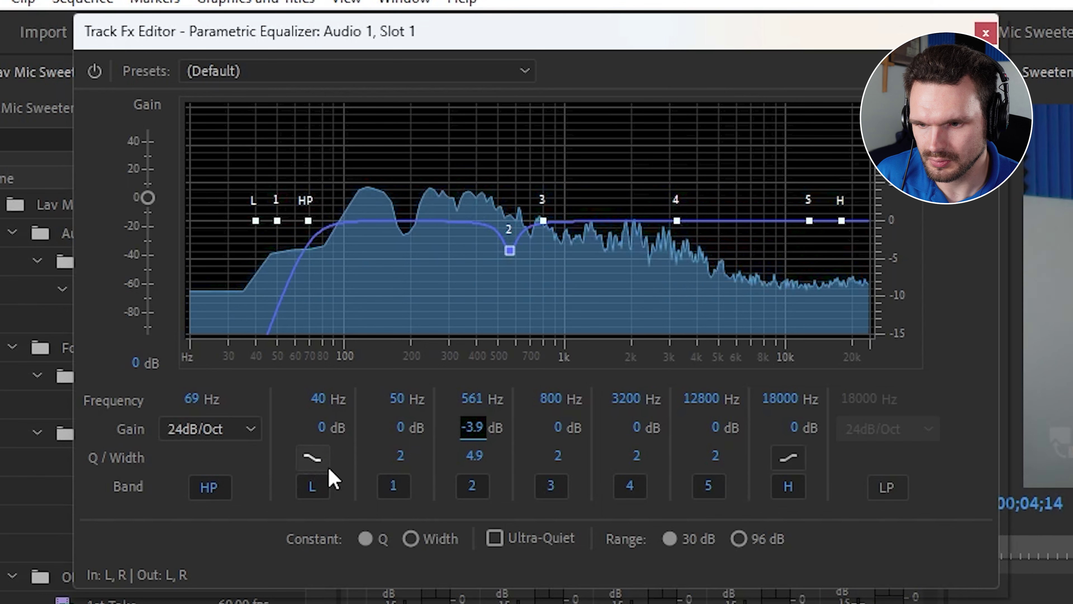
left_click_drag(472, 423, 470, 423)
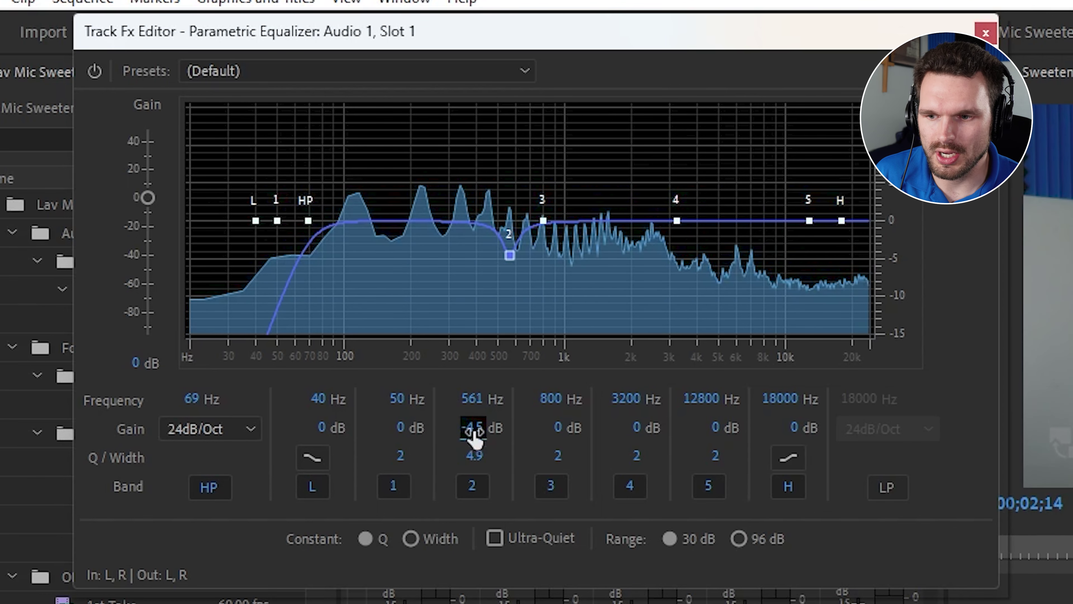
mouse_move(512, 259)
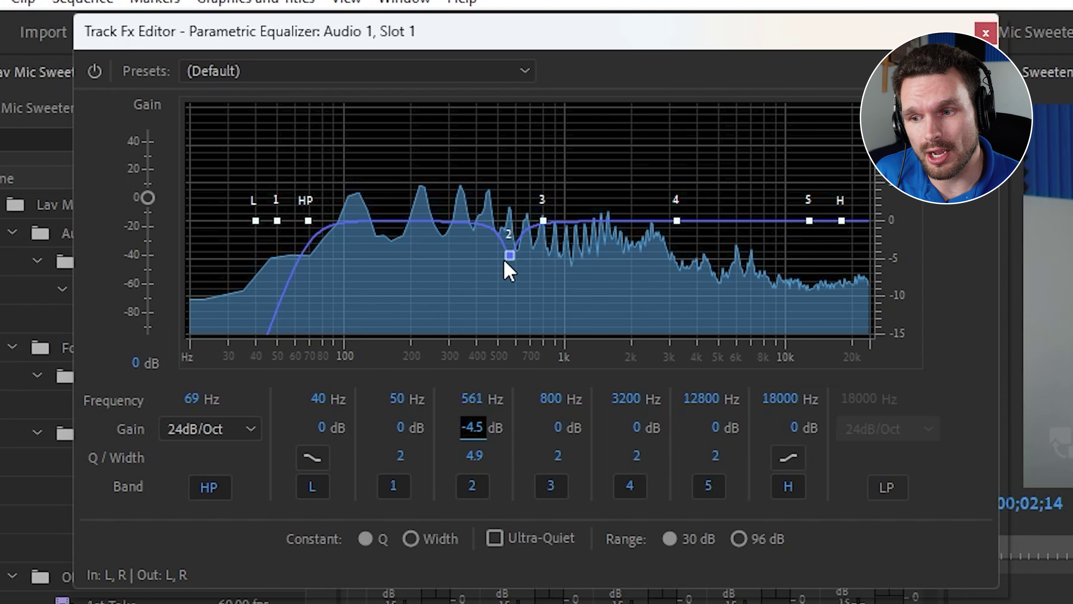
mouse_move(512, 261)
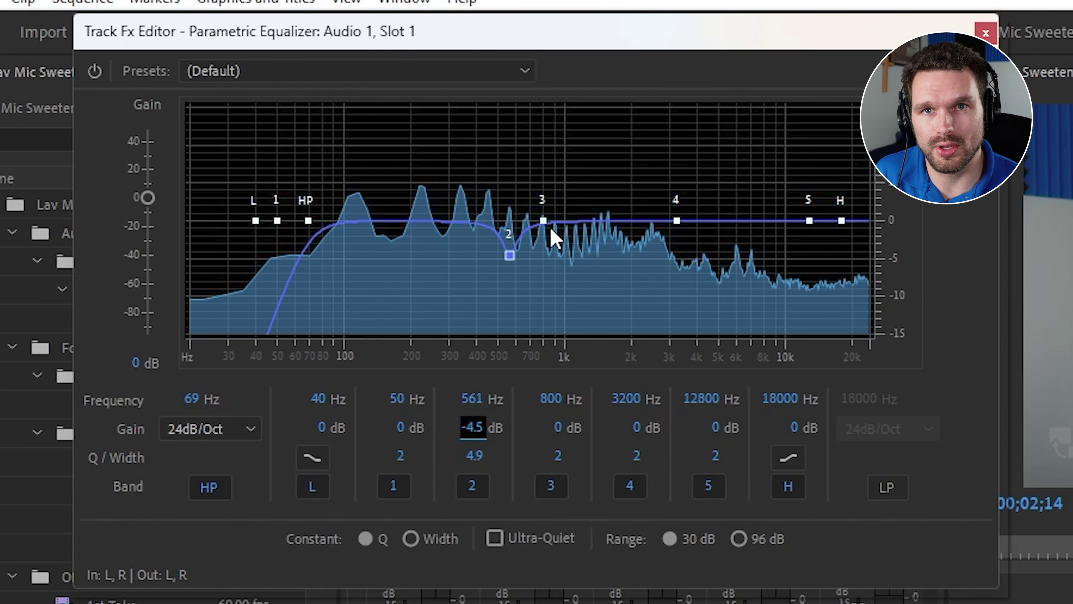
Sweep a boosted band 3 with a Q of 5, and cut it to about -4.1 dB at 765 Hz.
left_click_drag(543, 220, 539, 153)
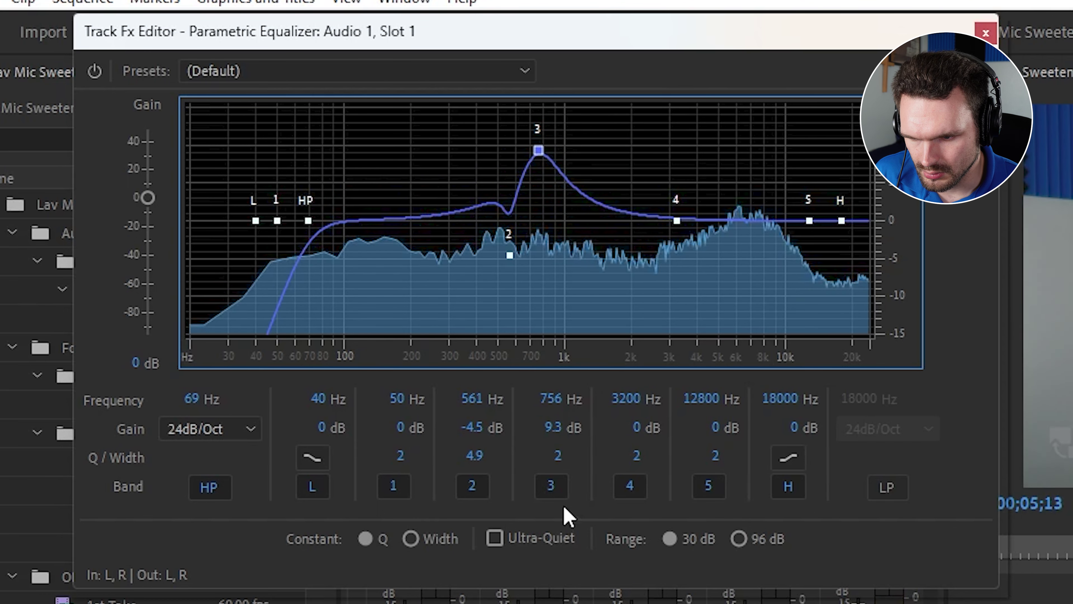
left_click_drag(557, 463, 595, 456)
left_click_drag(538, 151, 520, 156)
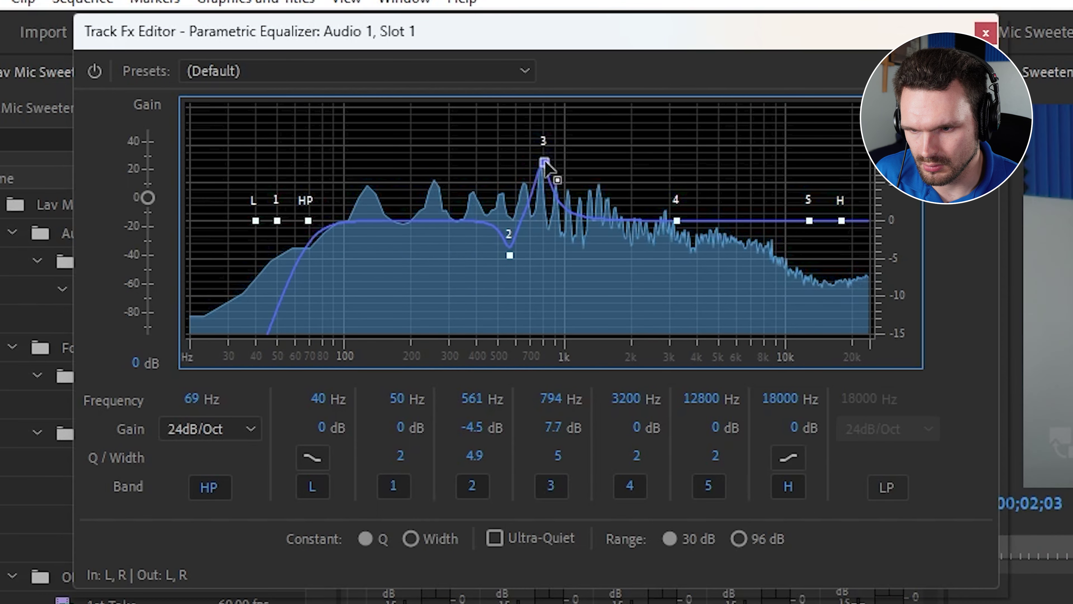
left_click_drag(541, 192, 543, 254)
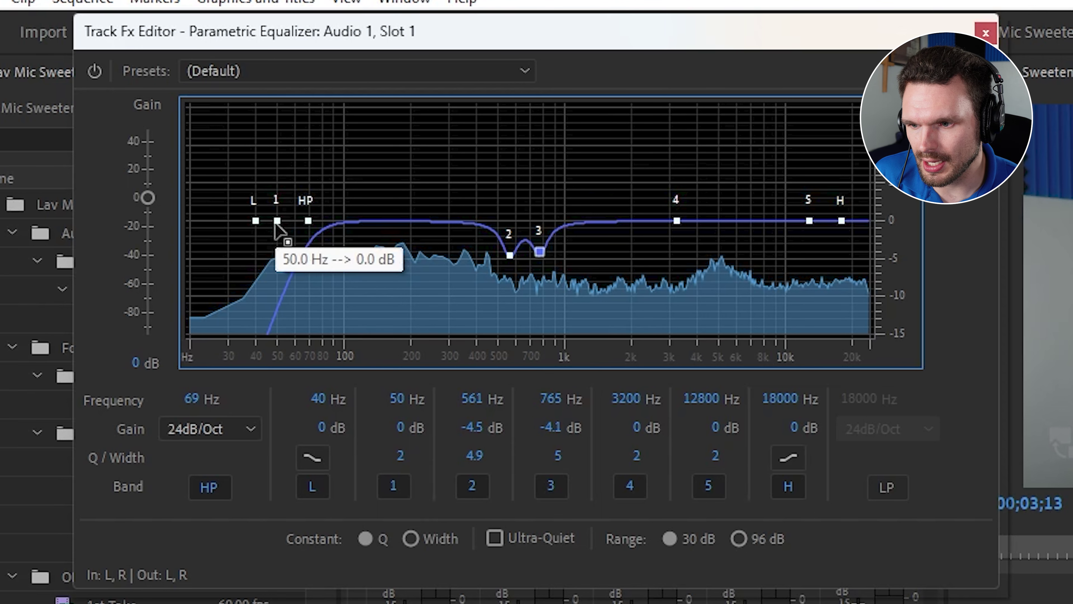
Boost band 1 to about 11.1 dB at 377 Hz and narrow it to a Q of 5.5.
left_click_drag(277, 221, 474, 136)
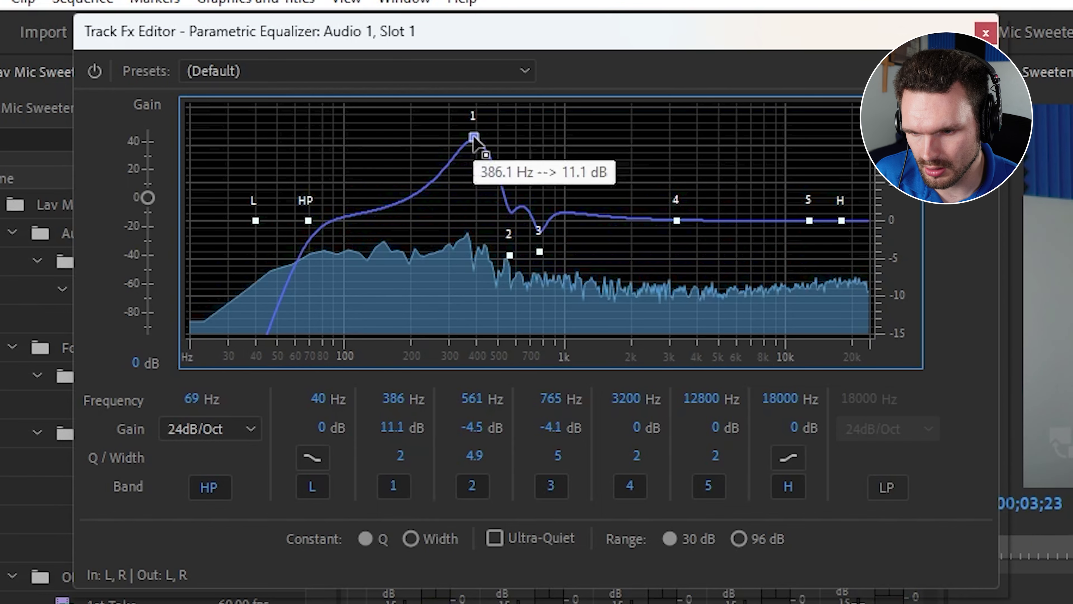
left_click_drag(399, 466, 443, 454)
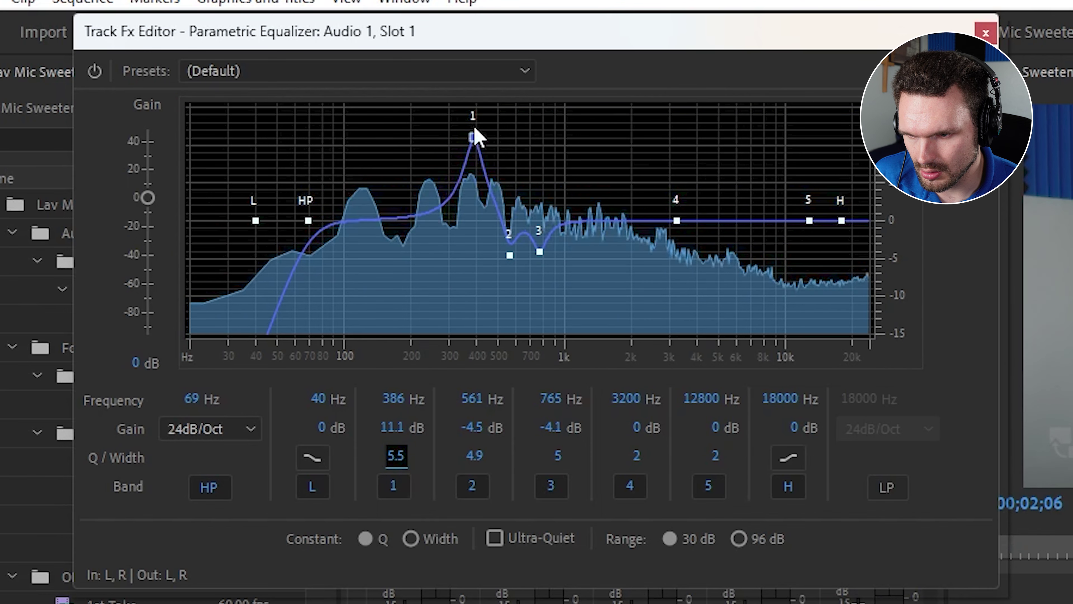
mouse_move(474, 136)
left_mouse_down()
mouse_move(464, 147)
mouse_move(471, 137)
left_mouse_up()
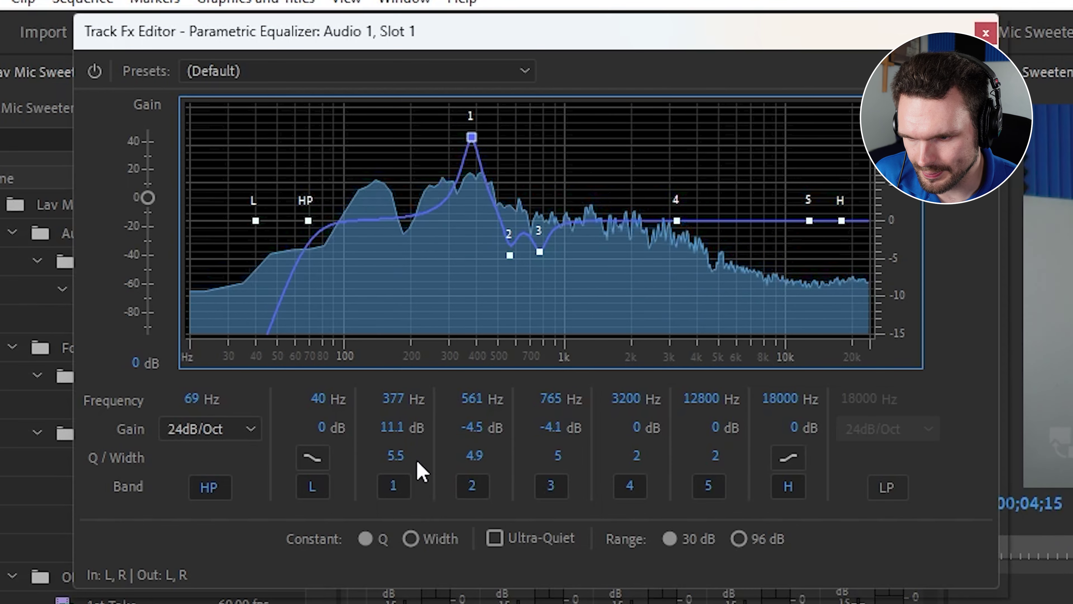
Turn band 1's boost into a cut of -4.6 dB and compare the audio with the equalizer bypassed and active.
left_click_drag(395, 428, 238, 458)
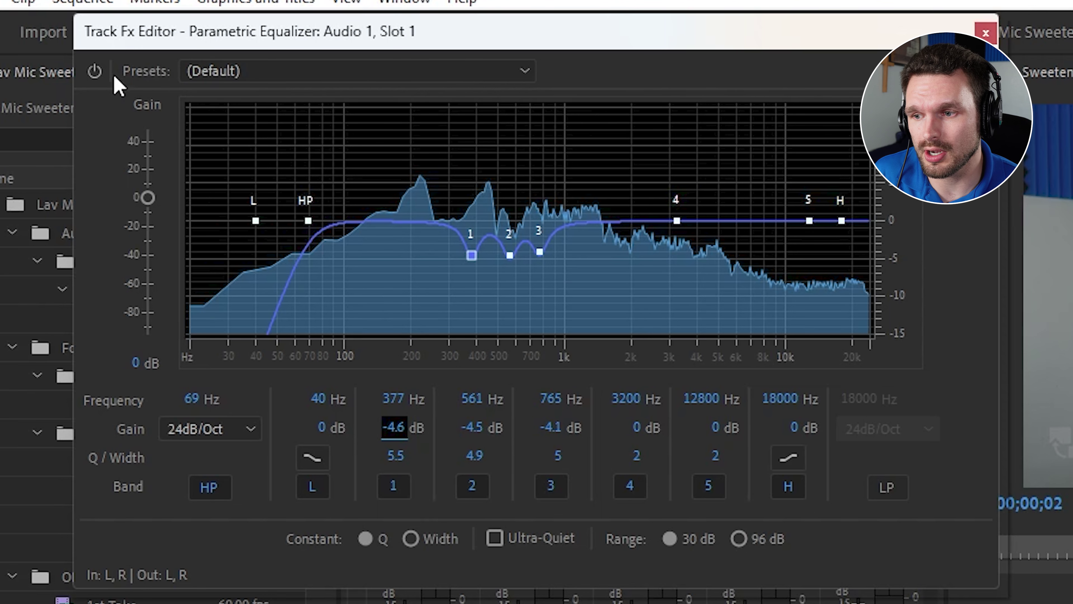
left_click(98, 76)
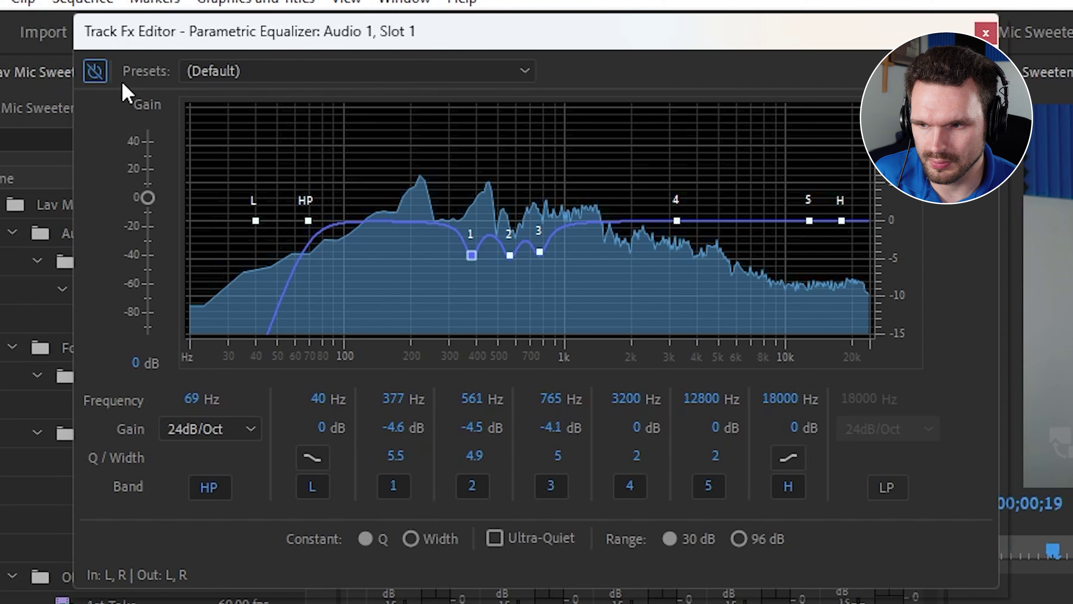
left_click(95, 76)
left_click(95, 76)
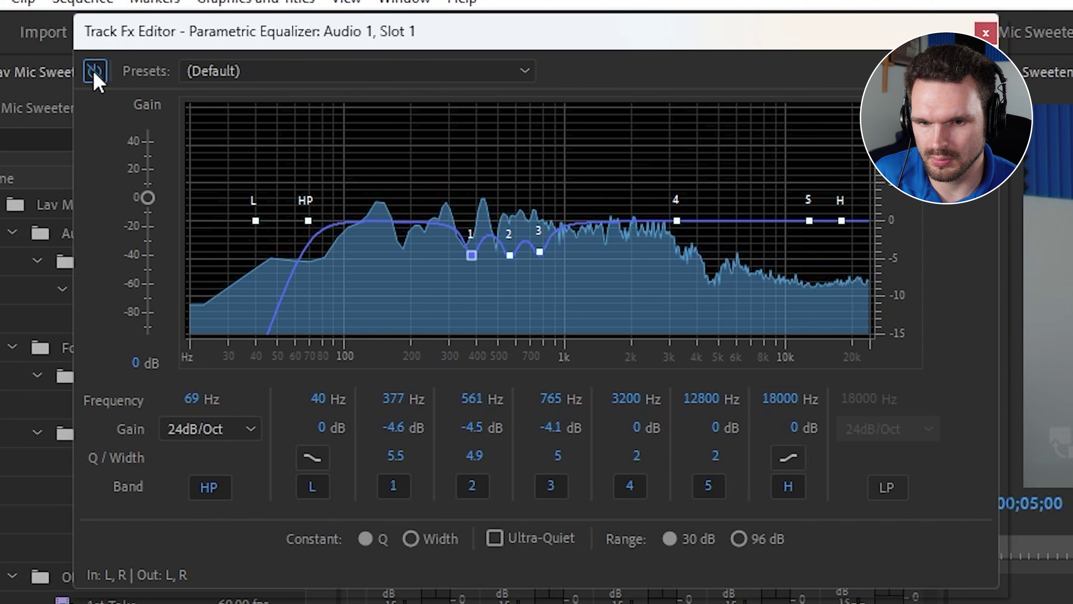
left_click(95, 75)
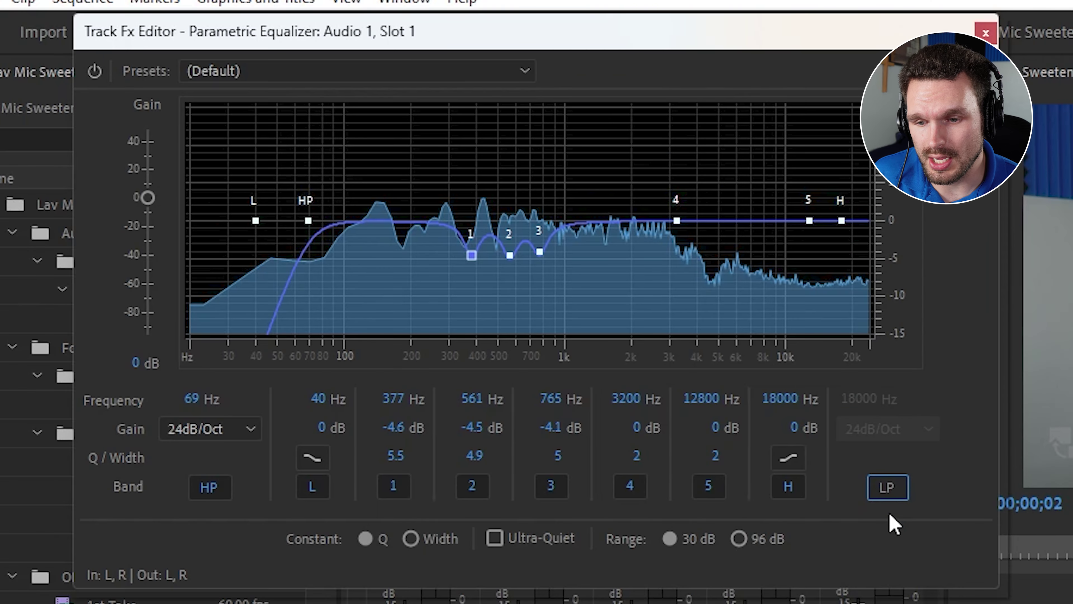
Enable the low-pass filter, lower its cutoff to about 10847 Hz, and compare the sound with the filter off and on.
left_click(883, 490)
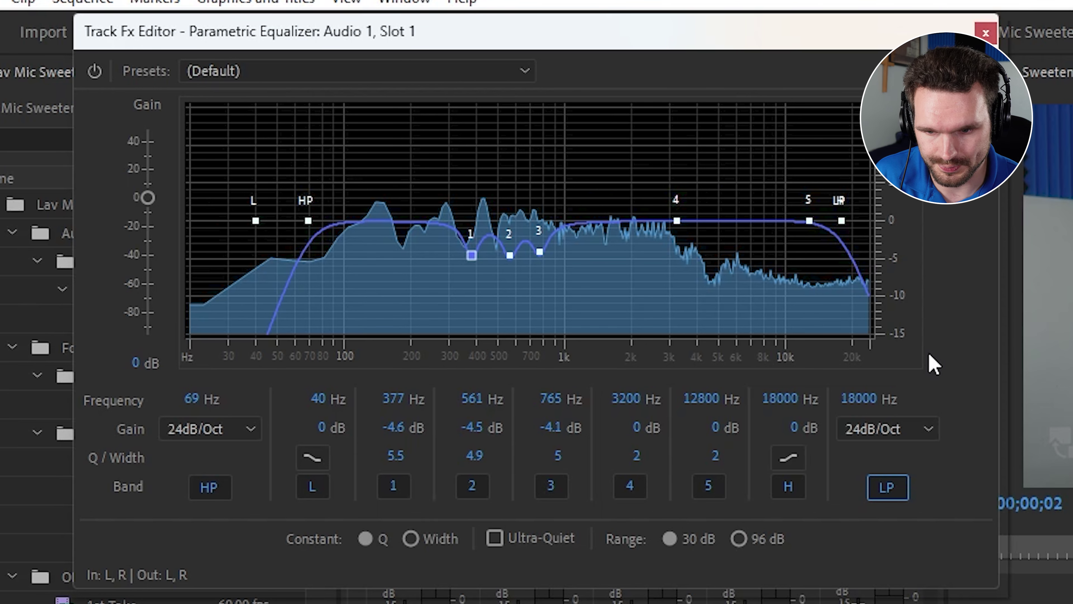
left_click_drag(855, 398, 831, 404)
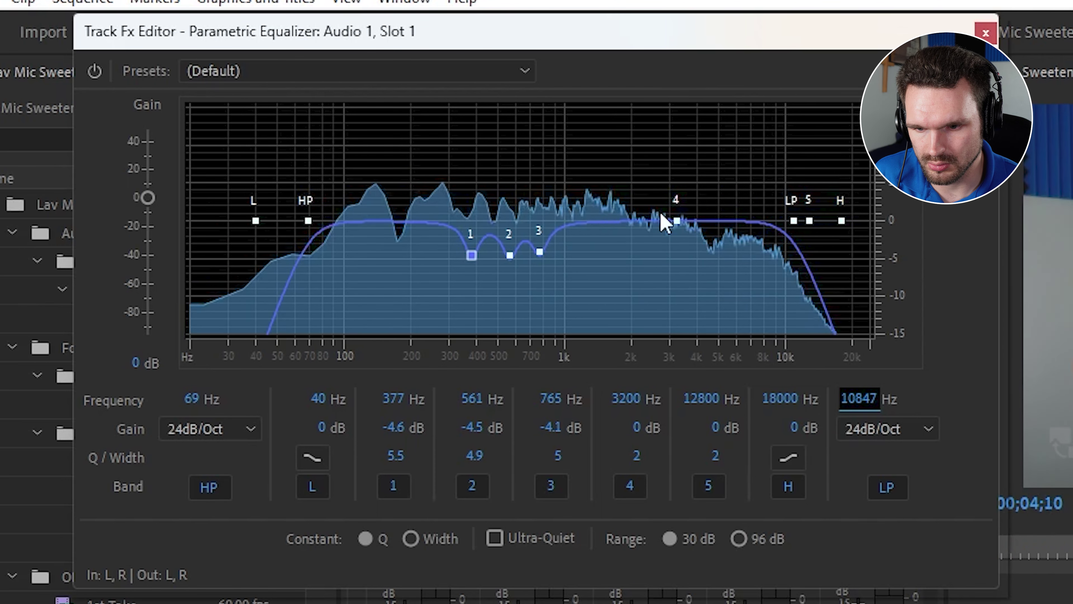
left_click(887, 490)
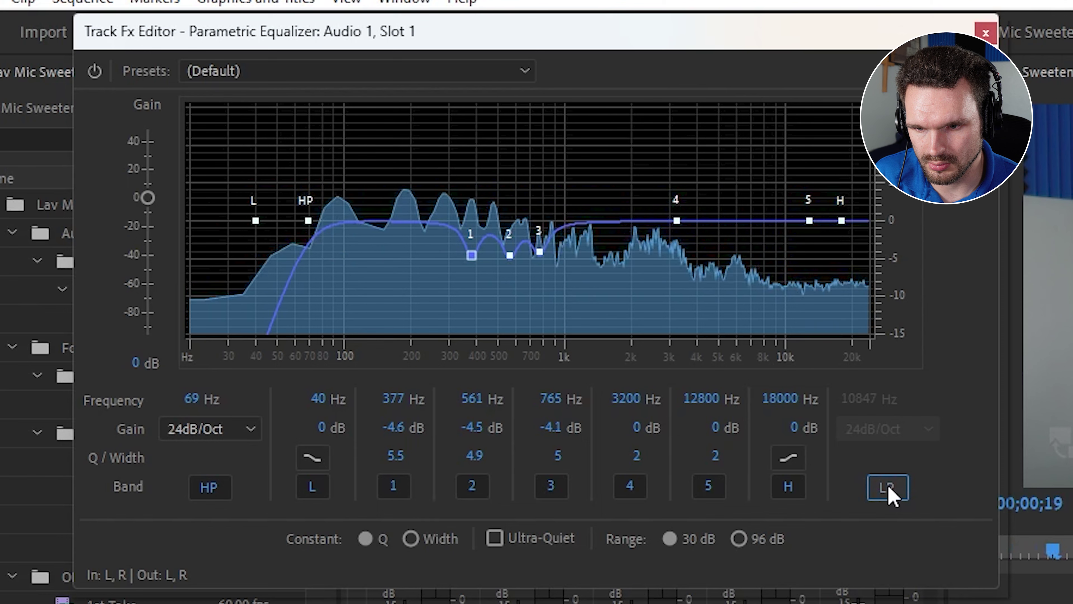
left_click(887, 490)
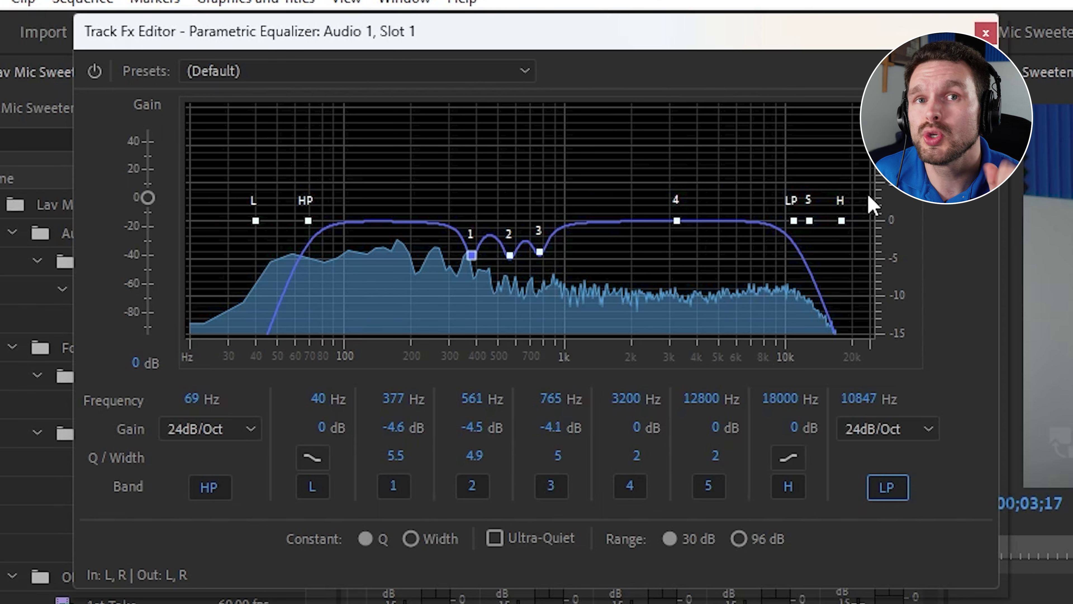
Sweep band 5 as a boost with a Q of 4.8, and cut it to about -4.4 dB at 11238 Hz.
left_click_drag(817, 225, 787, 137)
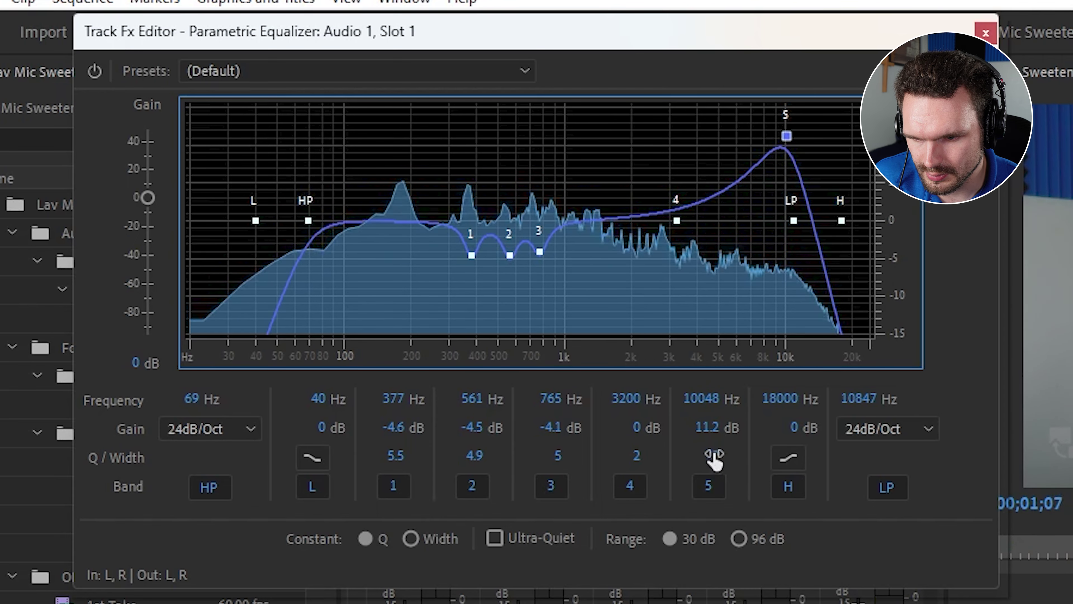
left_click_drag(716, 450, 745, 448)
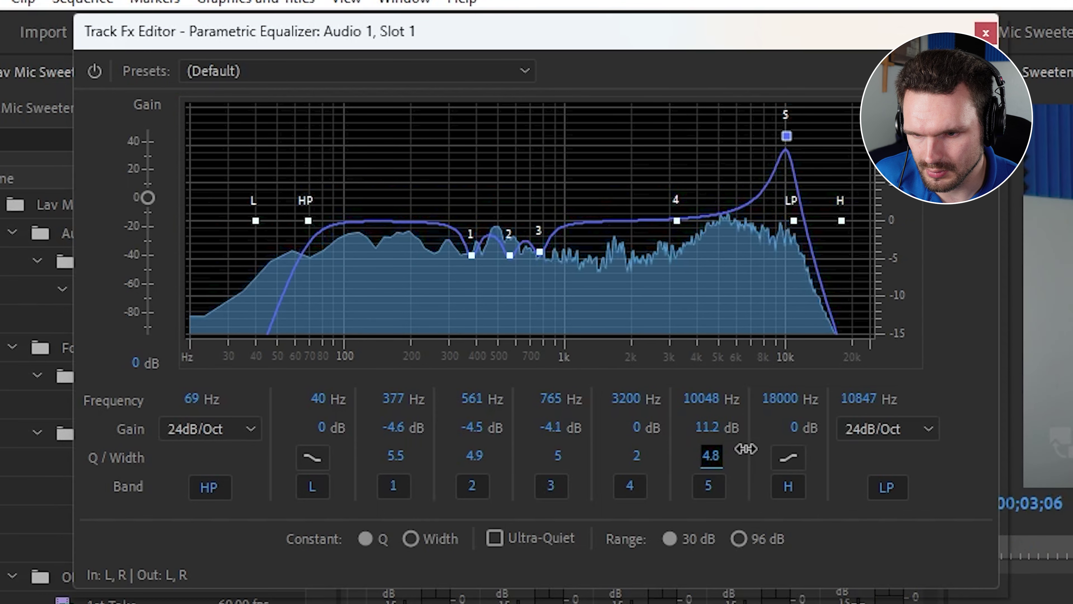
left_click_drag(788, 136, 795, 252)
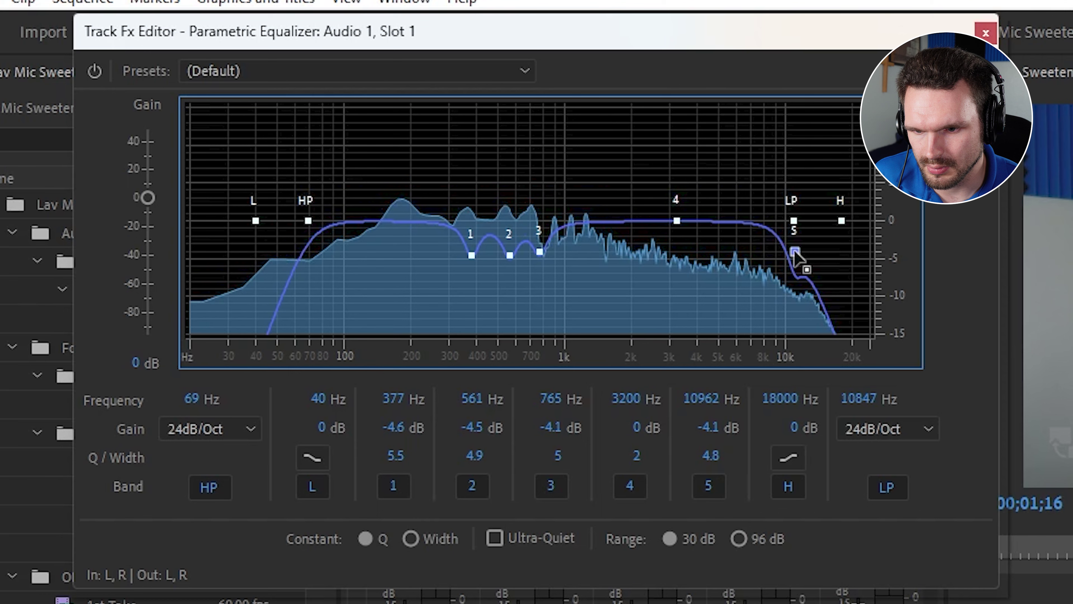
left_click_drag(787, 249, 800, 254)
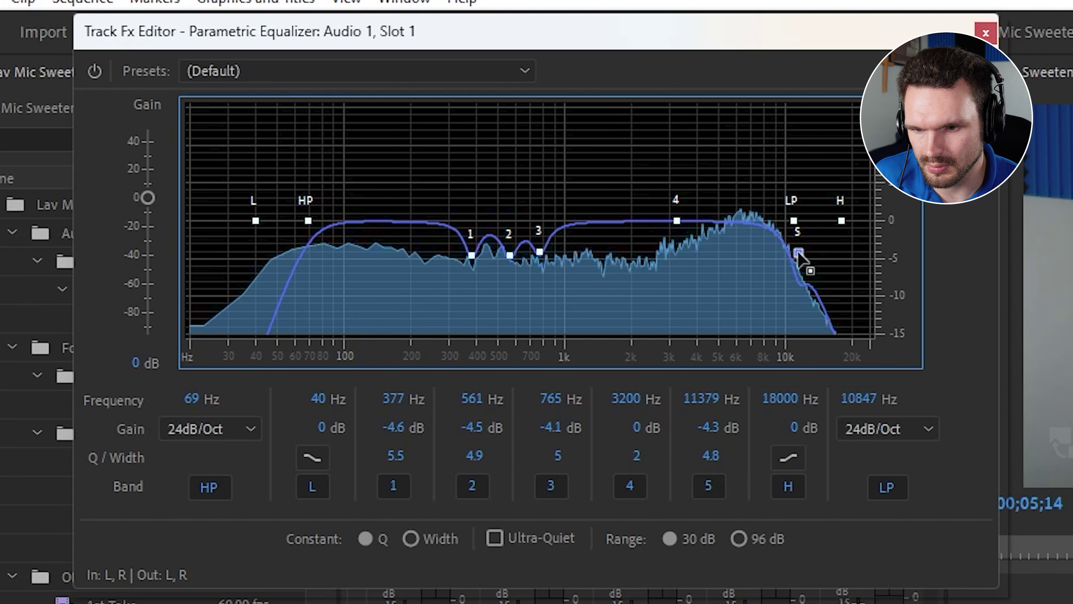
left_click_drag(798, 253, 798, 257)
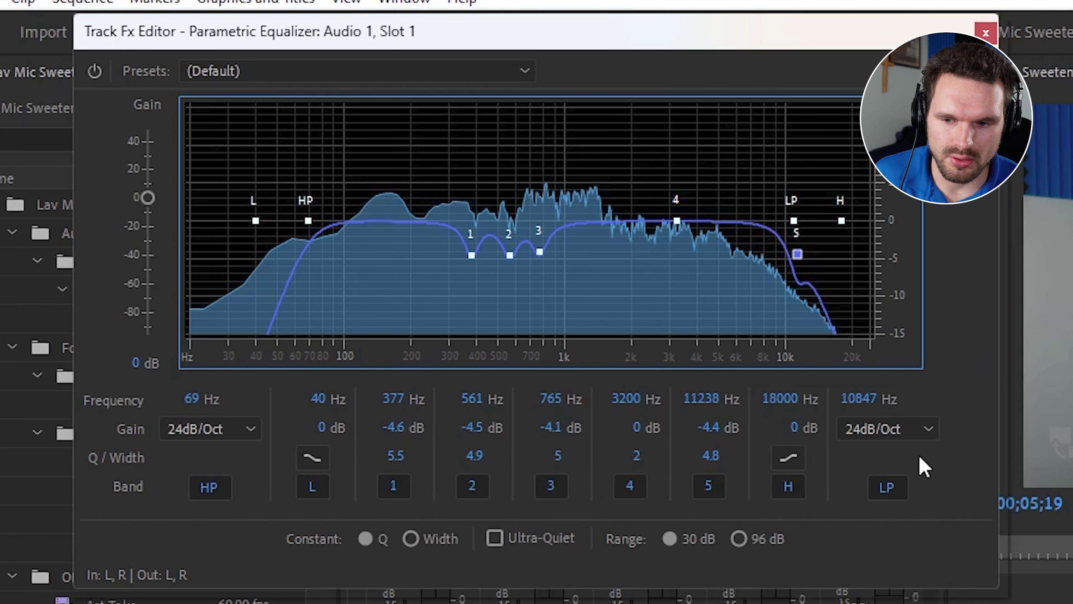
left_click(709, 487)
left_click(710, 487)
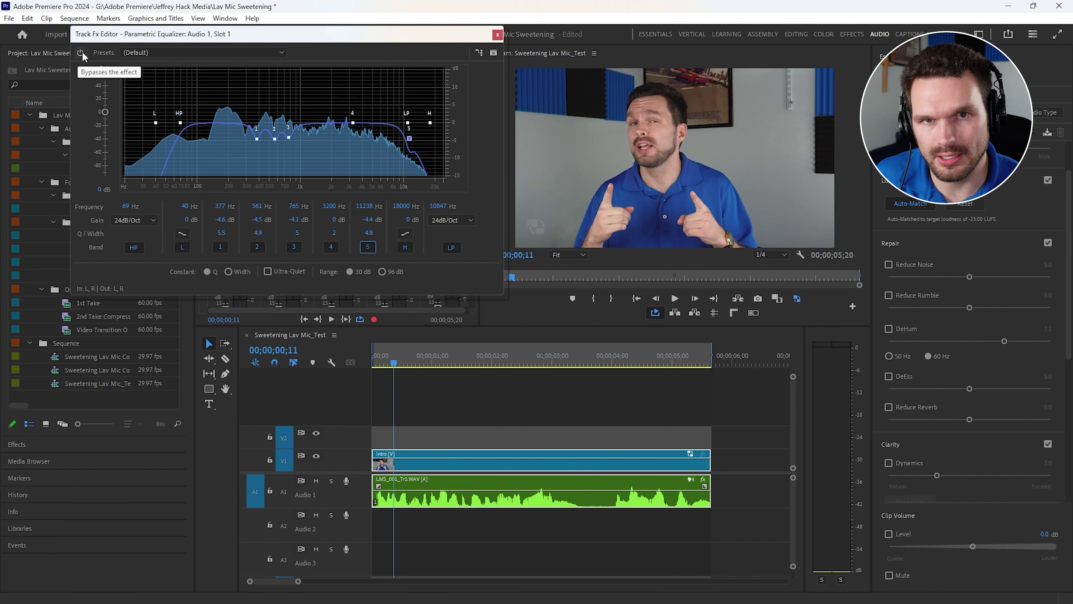
Compare the dialogue with the first Parametric Equalizer bypassed and active during playback.
left_click(81, 53)
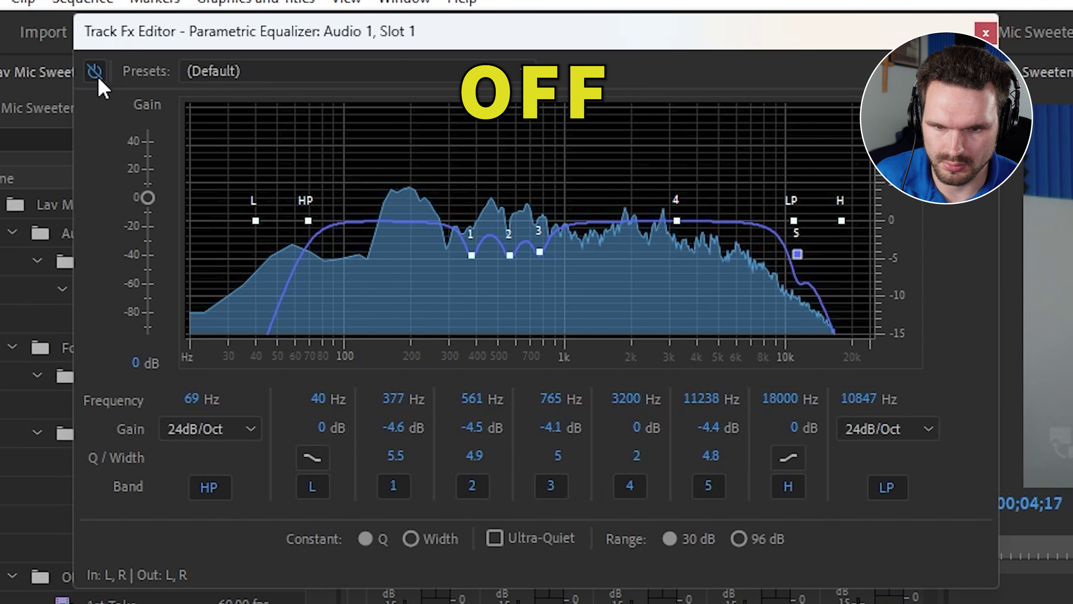
left_click(98, 76)
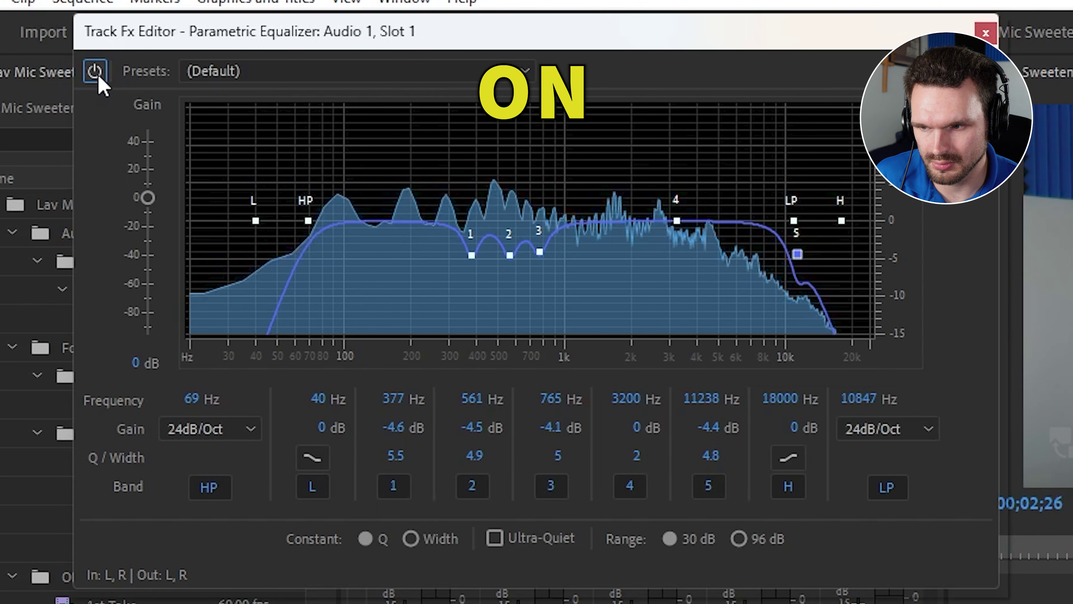
left_click(97, 74)
left_click(97, 75)
left_click(97, 74)
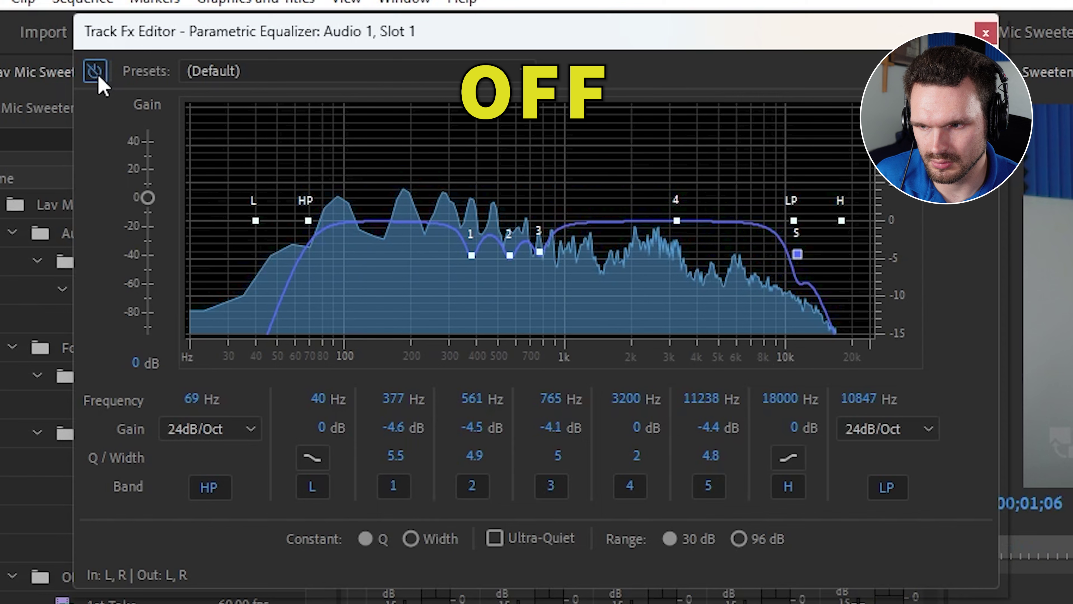
left_click(98, 74)
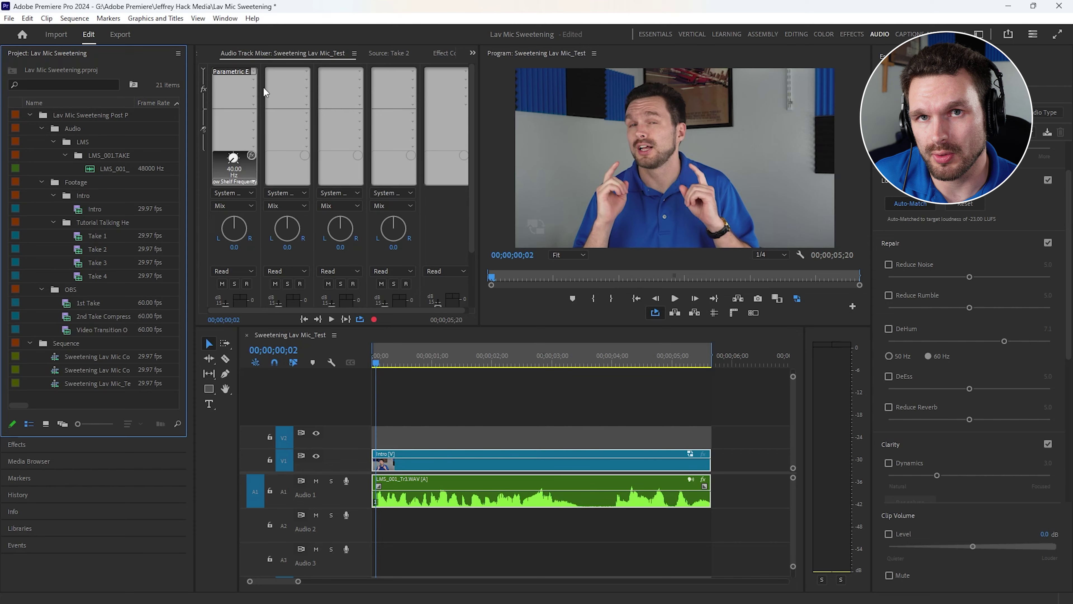
Add a second Parametric Equalizer to the next effect slot of Audio 1 and open its settings.
left_click(254, 80)
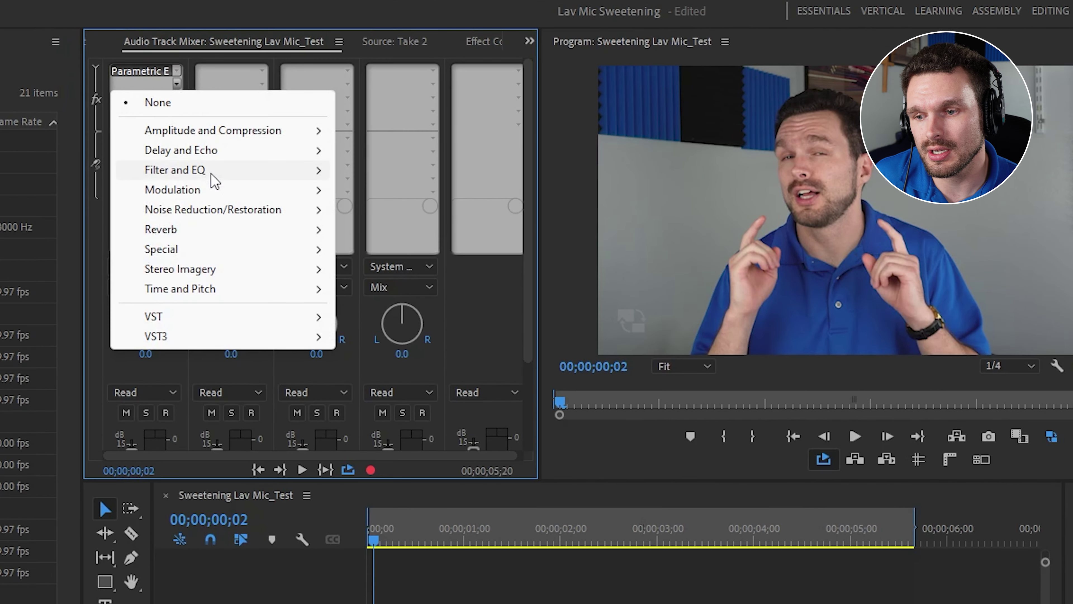
mouse_move(226, 180)
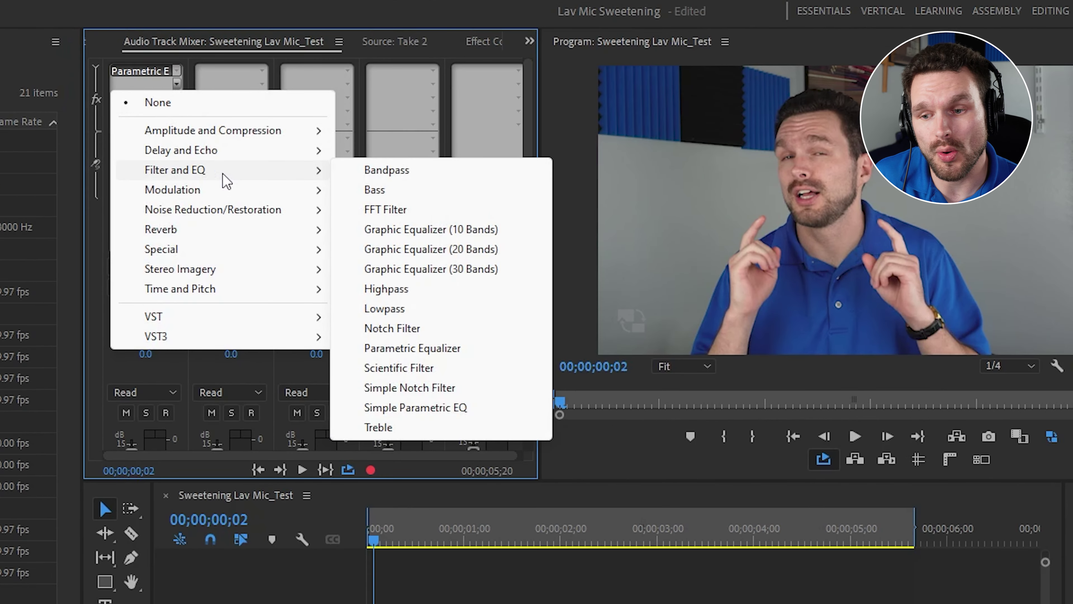
left_click(434, 356)
double_click(154, 85)
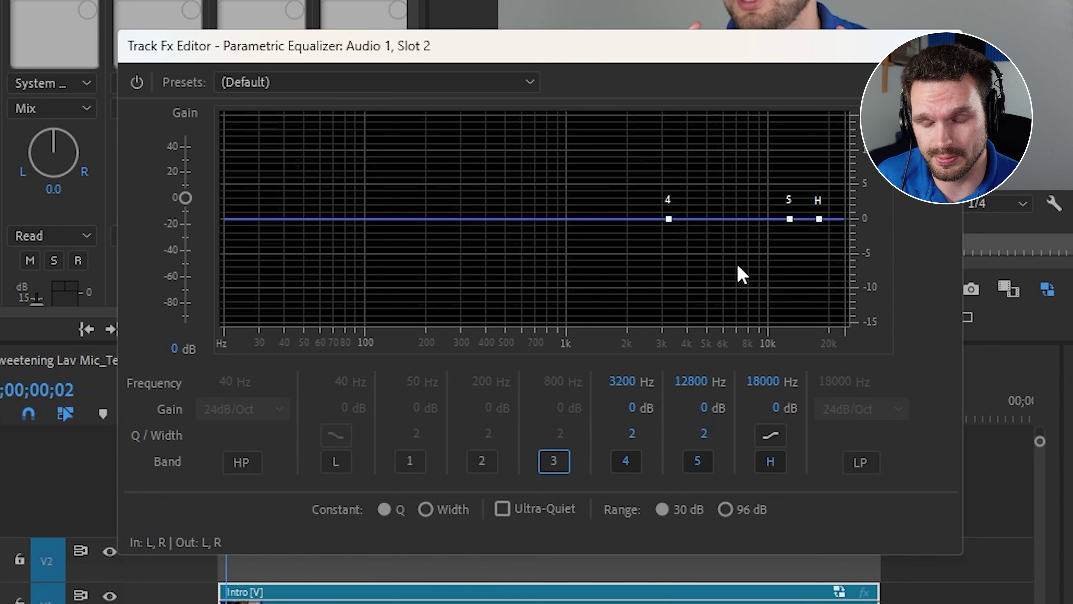
During playback, boost band 4 by 1 dB at about 4052 Hz and band 5 by about 0.6 dB at 6263 Hz.
key("space")
left_click(669, 220)
mouse_move(669, 220)
left_mouse_down()
mouse_move(661, 204)
mouse_move(596, 194)
mouse_move(589, 171)
mouse_move(692, 165)
mouse_move(688, 214)
left_mouse_up()
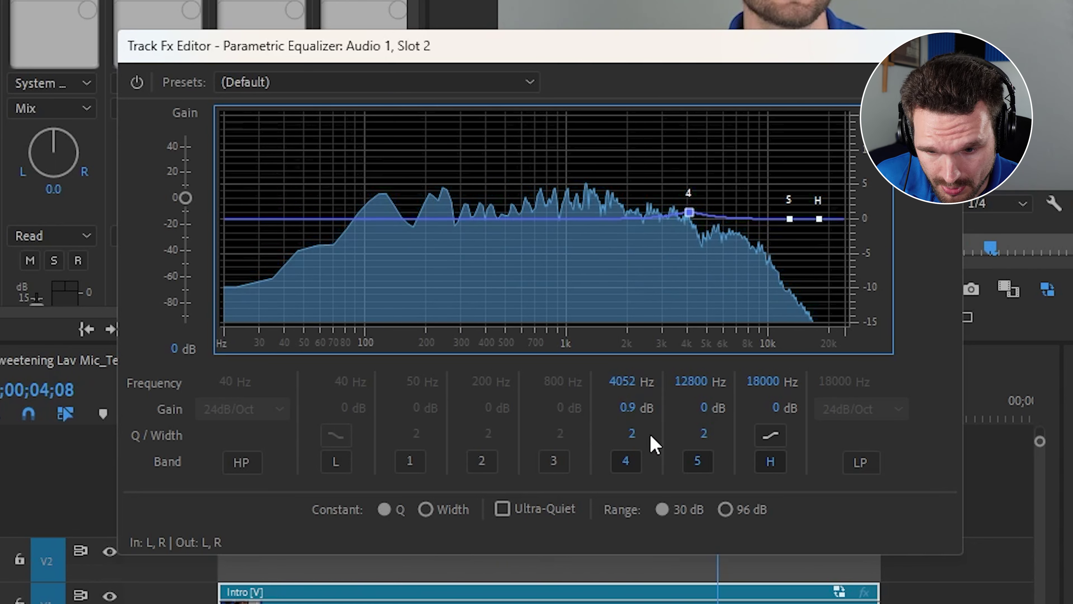
left_click(630, 408)
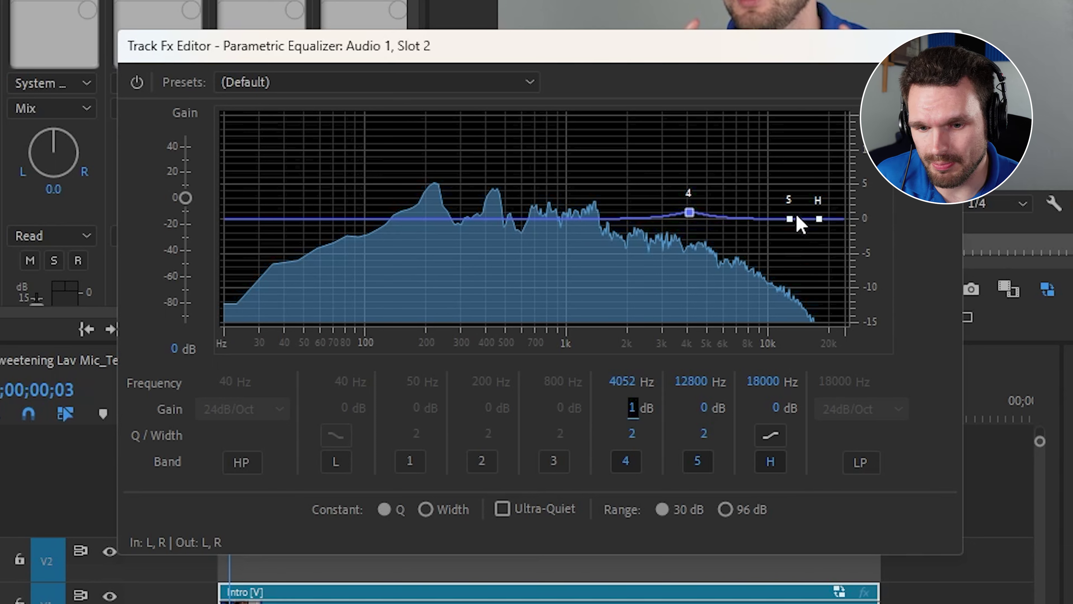
left_click_drag(789, 219, 726, 216)
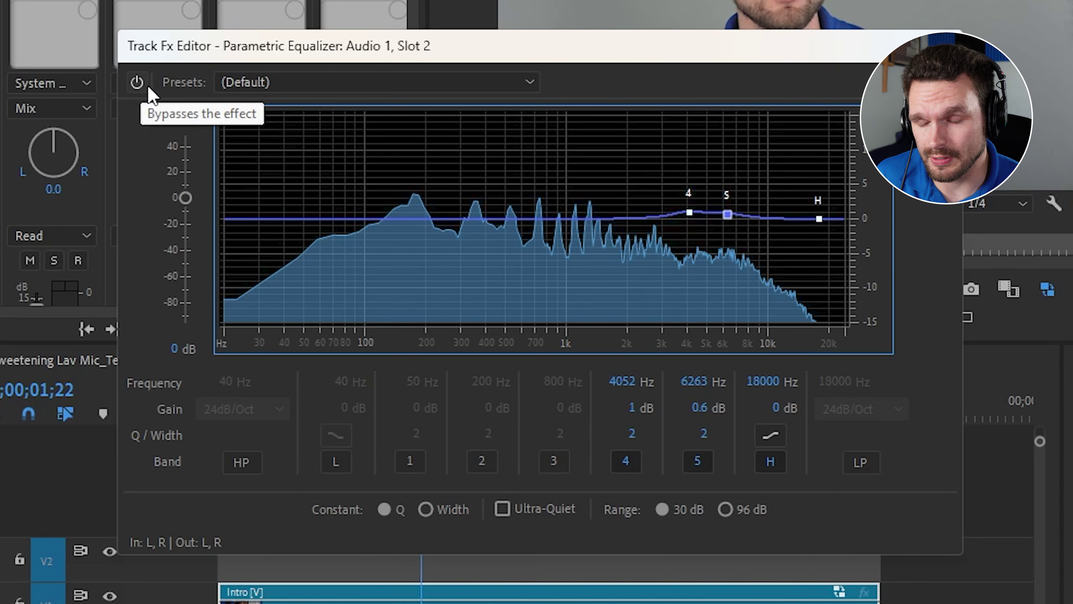
Compare the dialogue with the second Parametric Equalizer bypassed and active during playback.
left_click(138, 83)
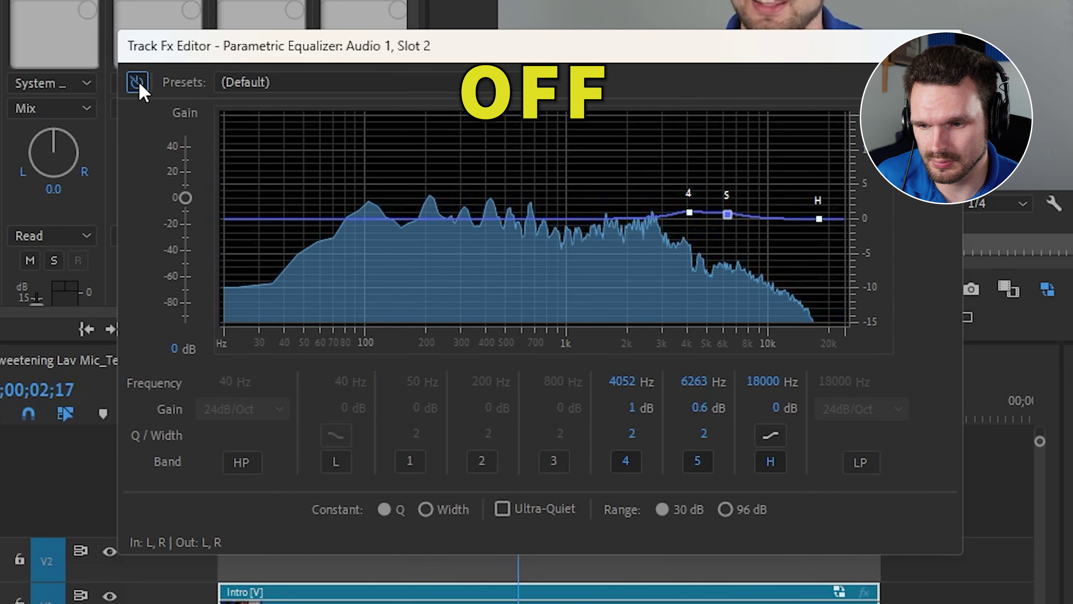
left_click(140, 84)
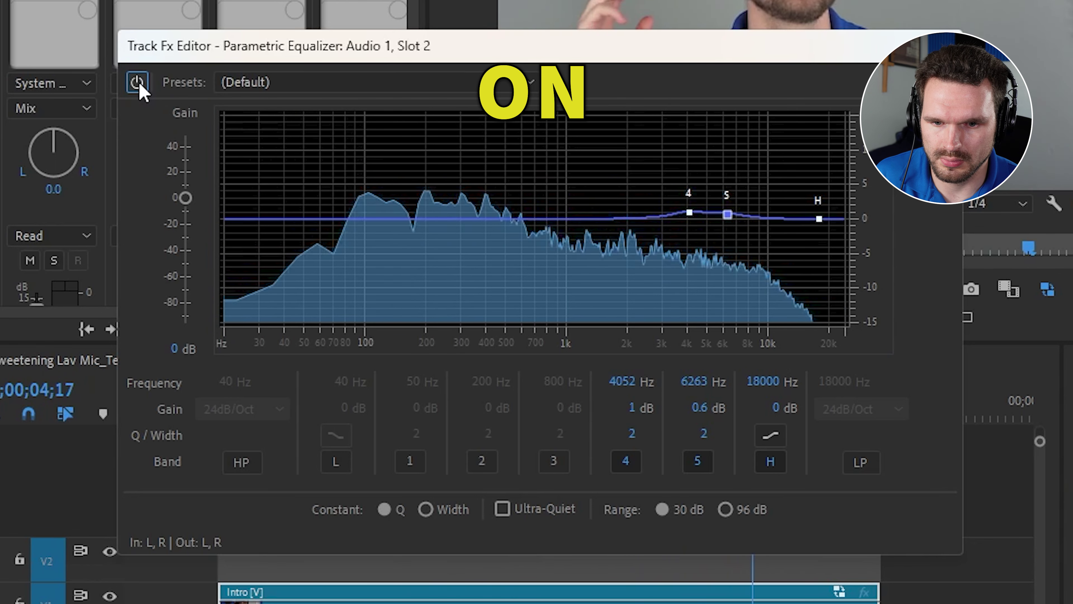
left_click(139, 85)
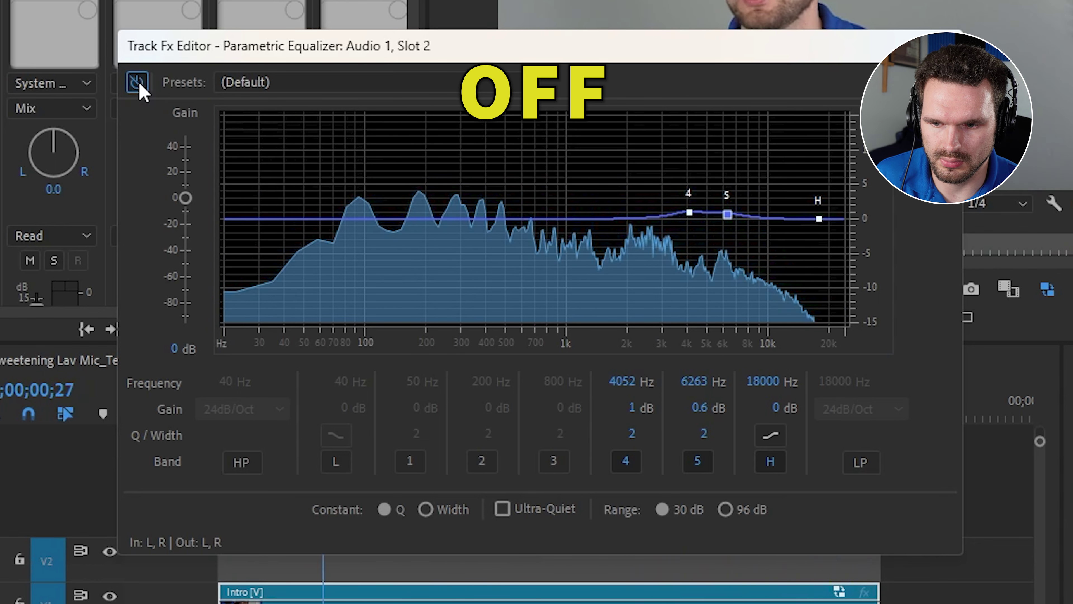
left_click(139, 85)
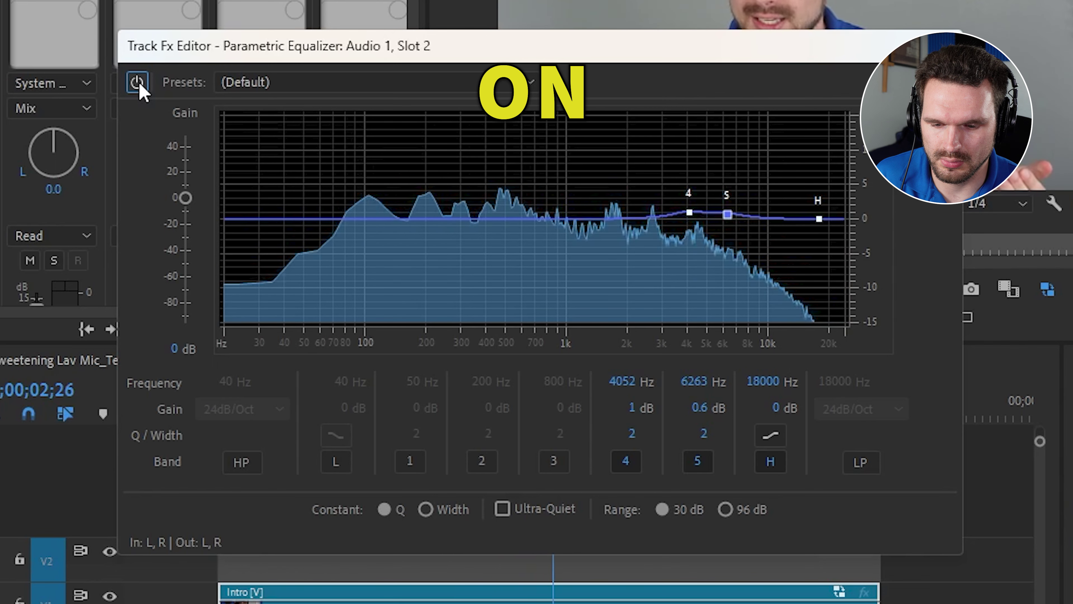
left_click(140, 85)
left_click(139, 85)
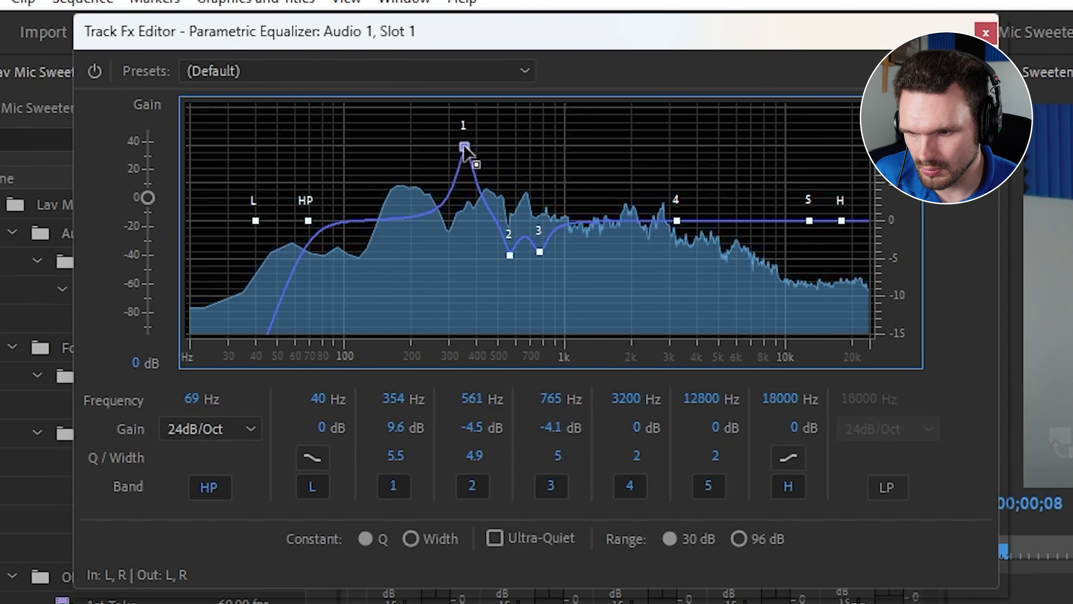
mouse_move(466, 143)
left_mouse_down()
mouse_move(481, 146)
mouse_move(472, 137)
left_mouse_up()
left_click_drag(393, 427, 237, 458)
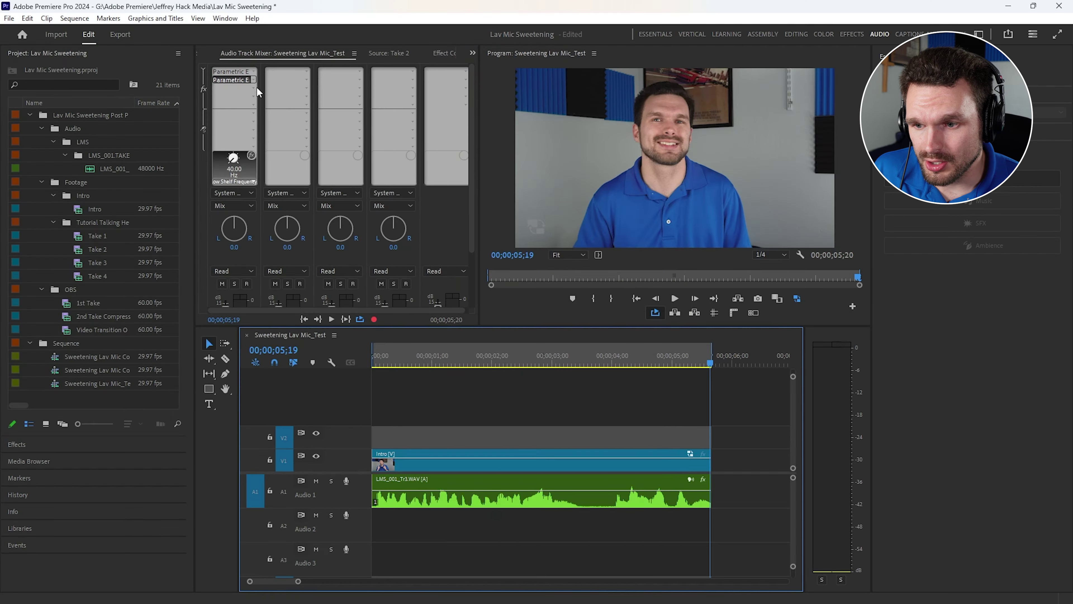
Add the Dynamics effect to Audio 1's third slot and open its settings, with the playhead returned to the sequence start.
left_click(253, 88)
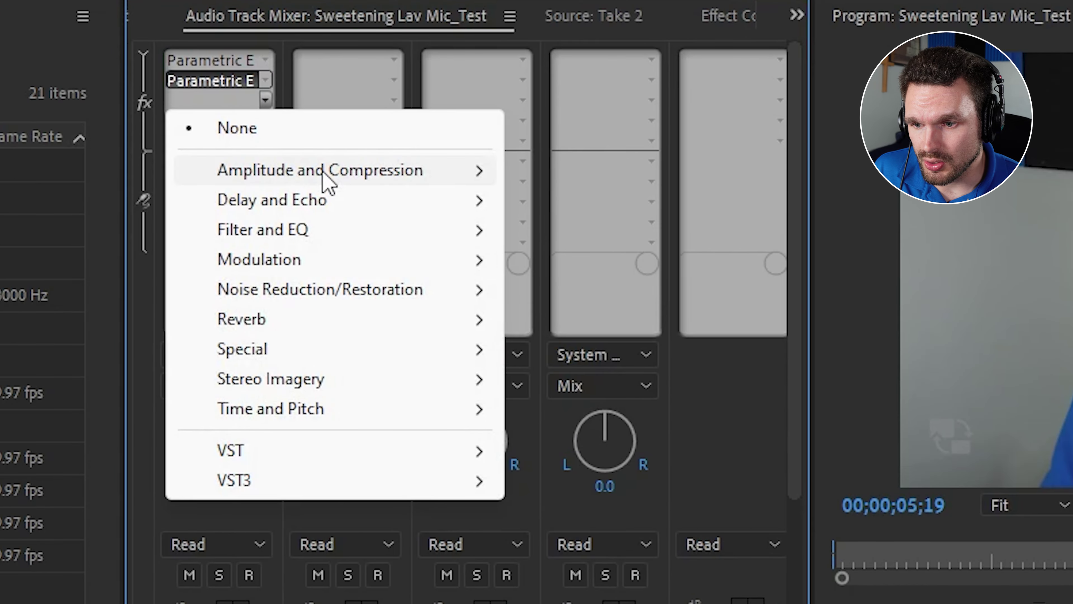
mouse_move(329, 183)
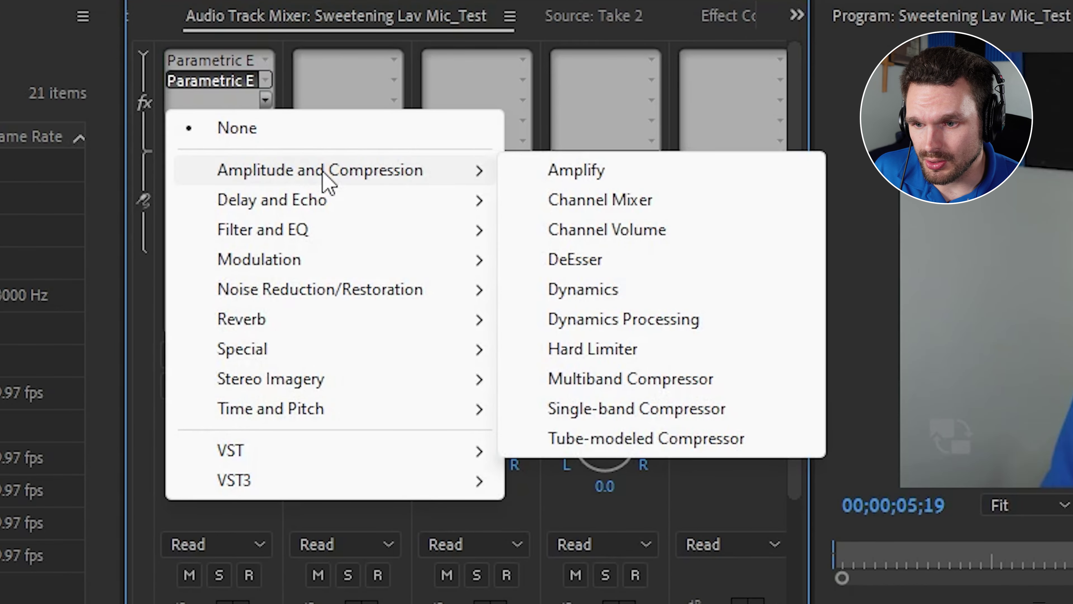
left_click(615, 295)
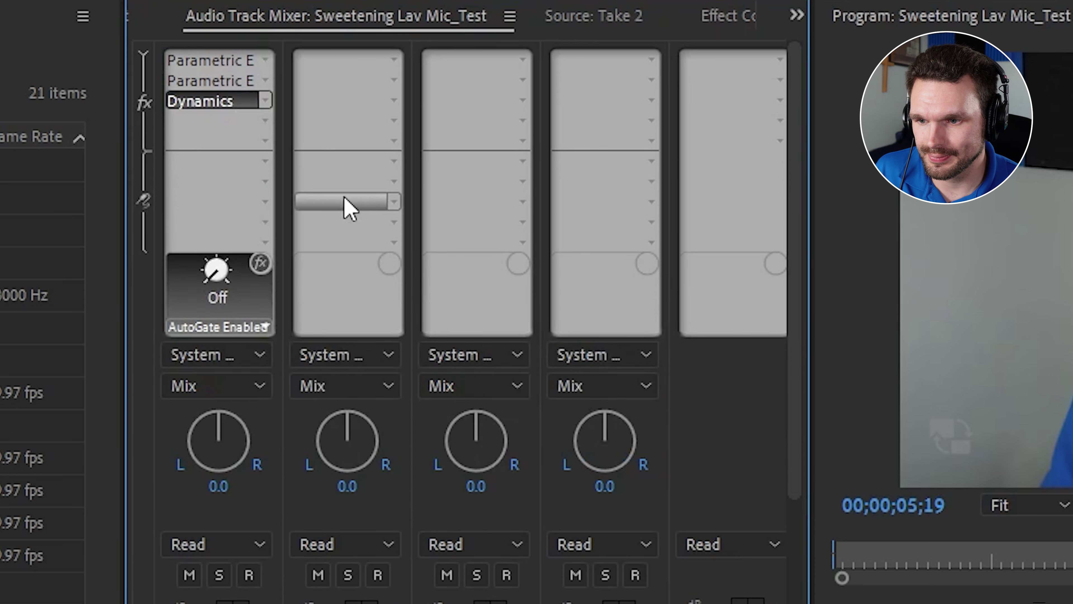
double_click(238, 101)
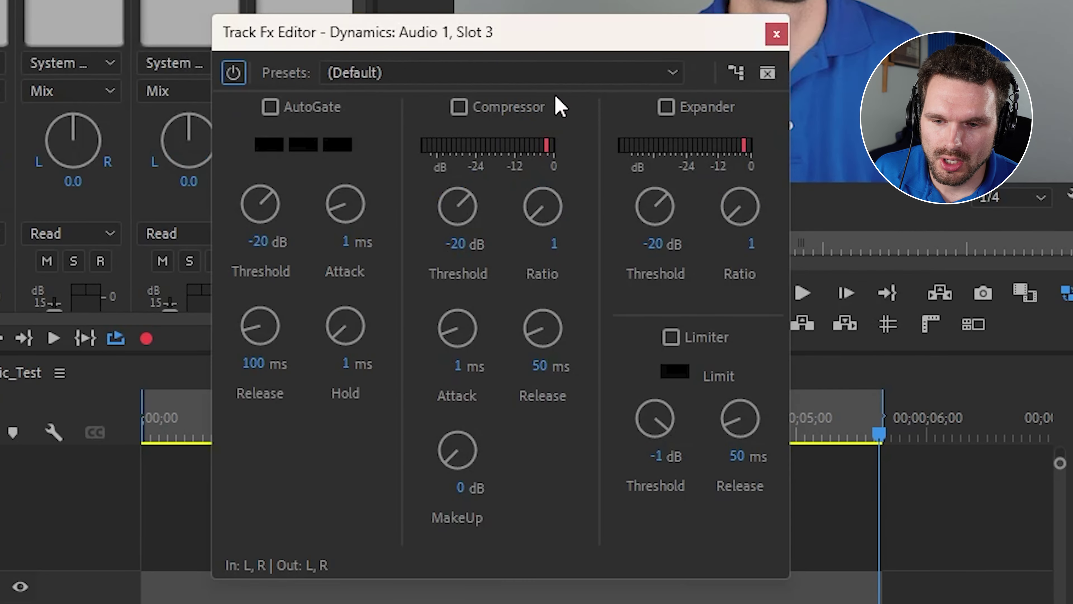
left_click_drag(191, 429, 140, 433)
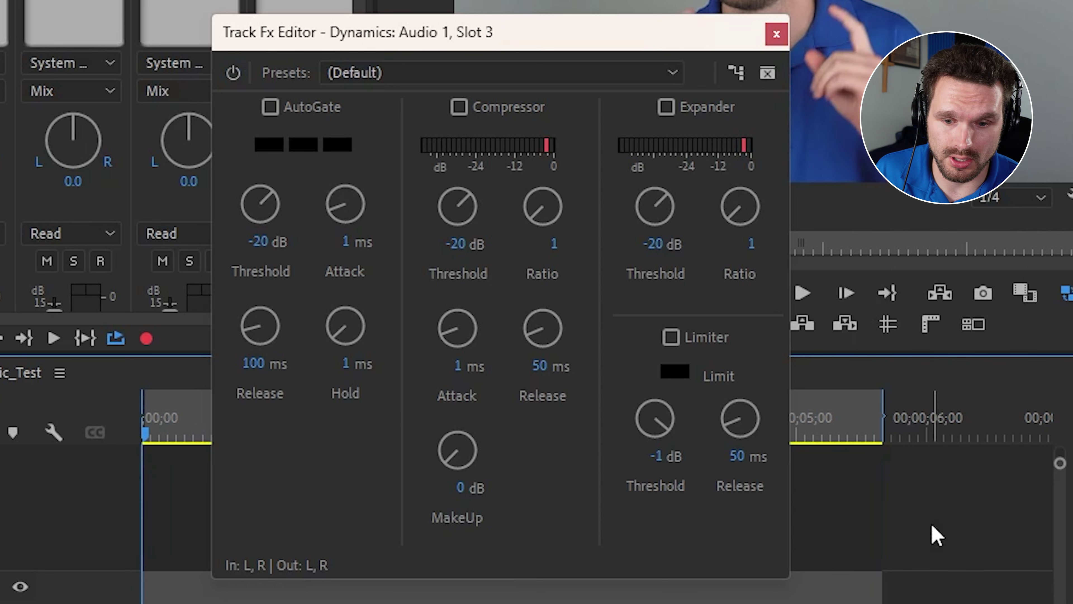
Play the dialogue with the default Dynamics settings, and apply the Soft Compression preset to Audio 1's Dynamics effect.
key("space")
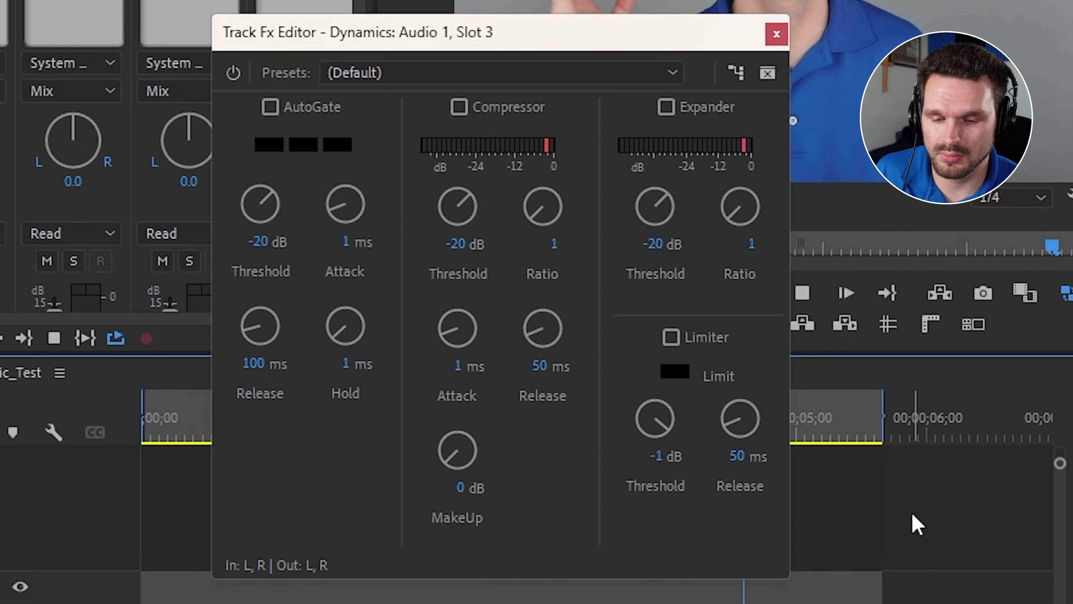
key("space")
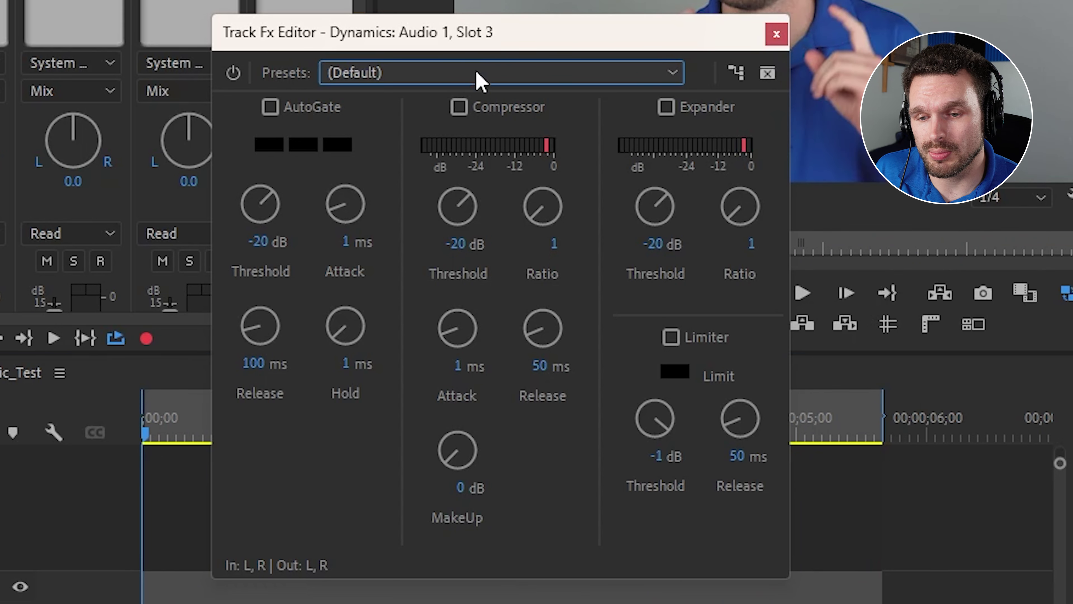
left_click(485, 78)
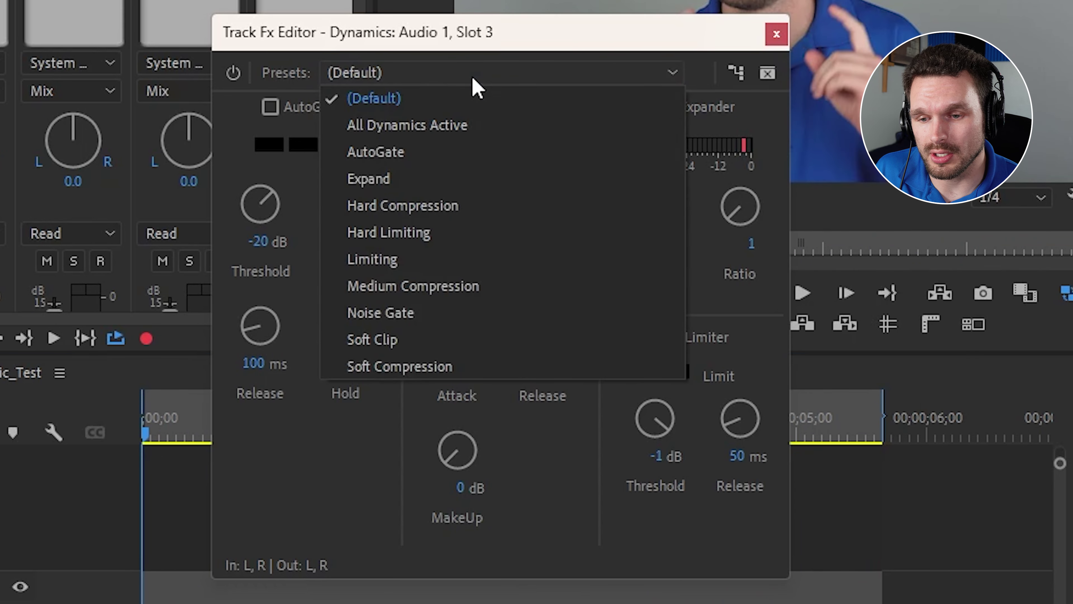
left_click(429, 371)
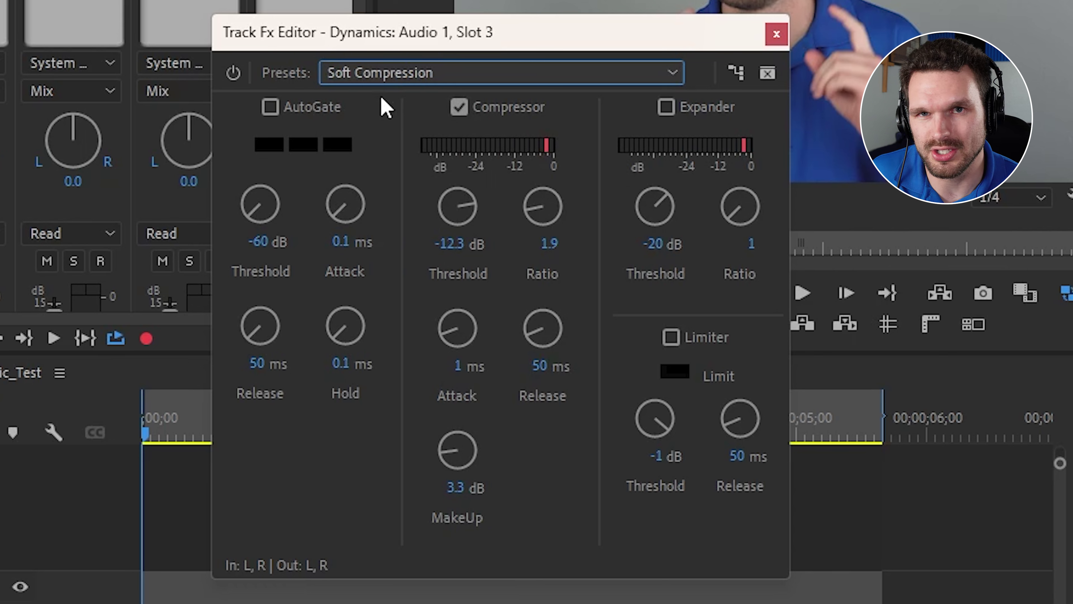
Compare the dialogue with the Dynamics effect bypassed and active during playback.
key("space")
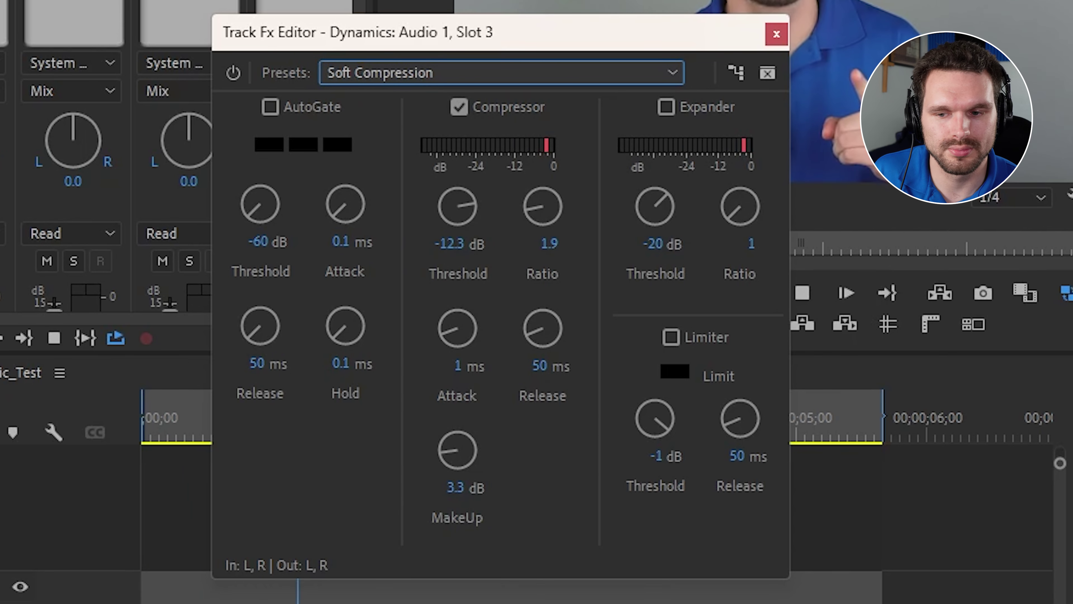
left_click(237, 75)
left_click(236, 75)
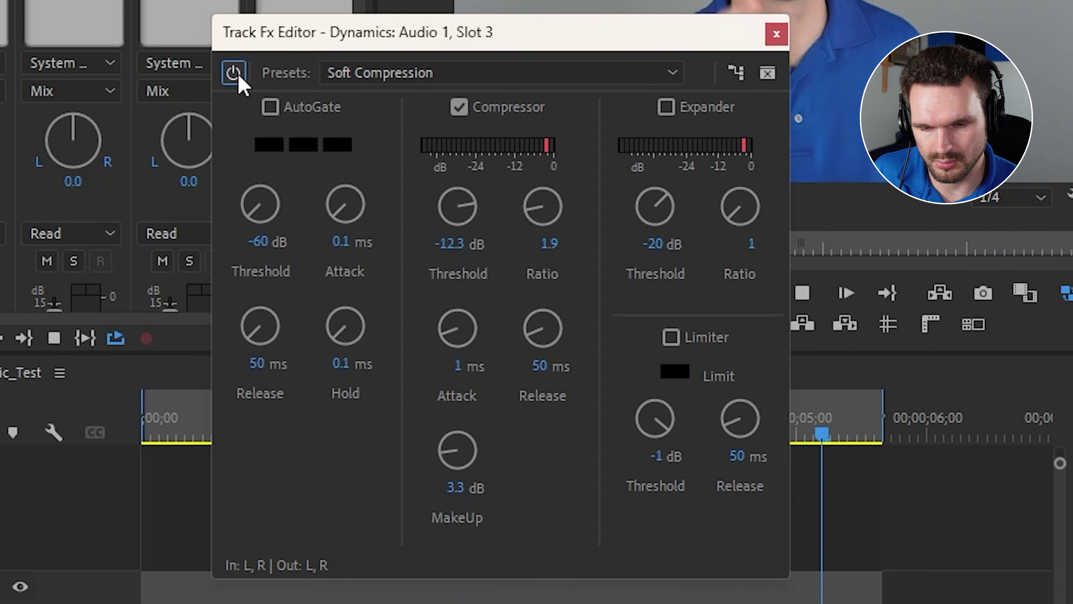
left_click(236, 75)
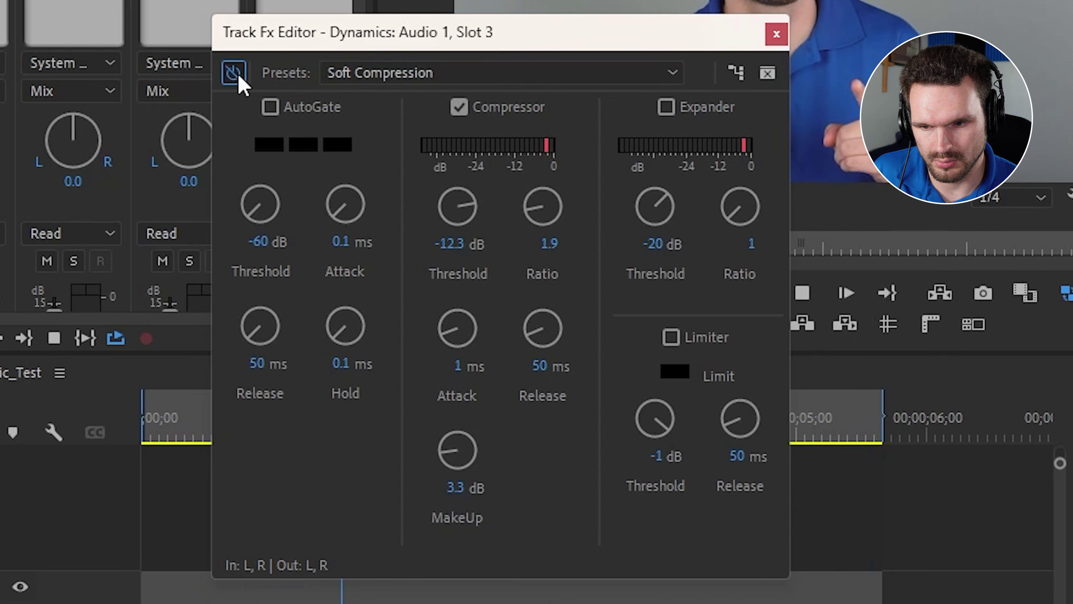
left_click(237, 75)
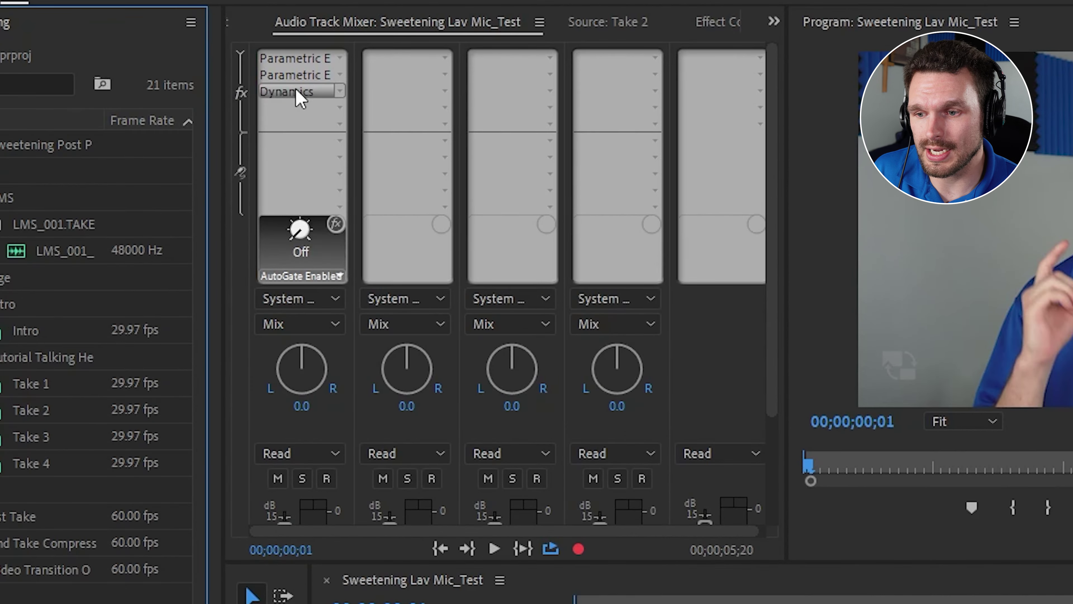
Enable the limiter in Audio 1's Dynamics effect with a threshold of -3 dB and play the dialogue.
double_click(232, 88)
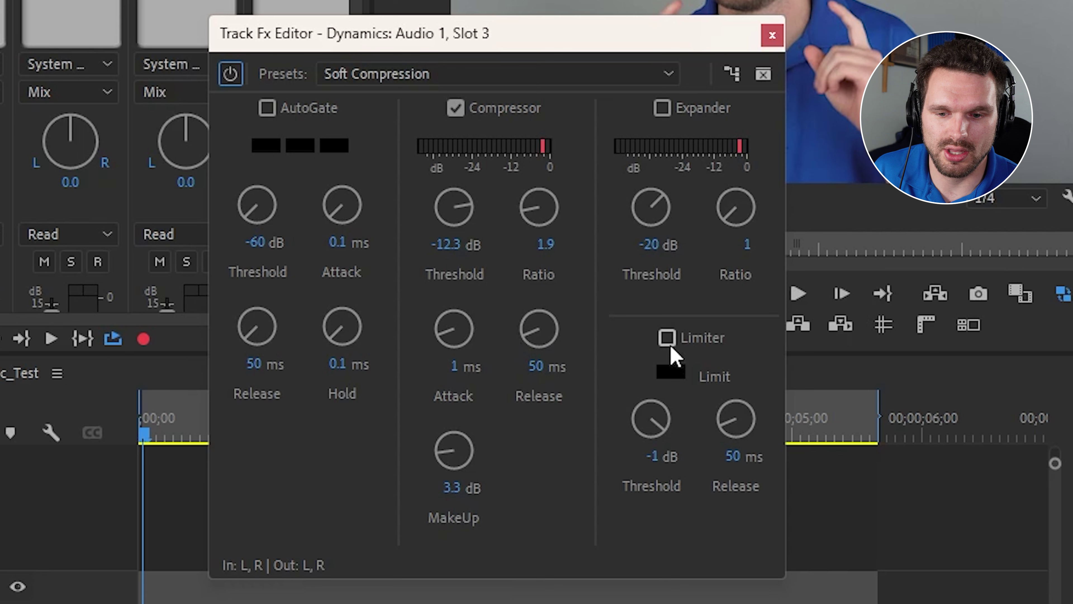
left_click(1055, 547)
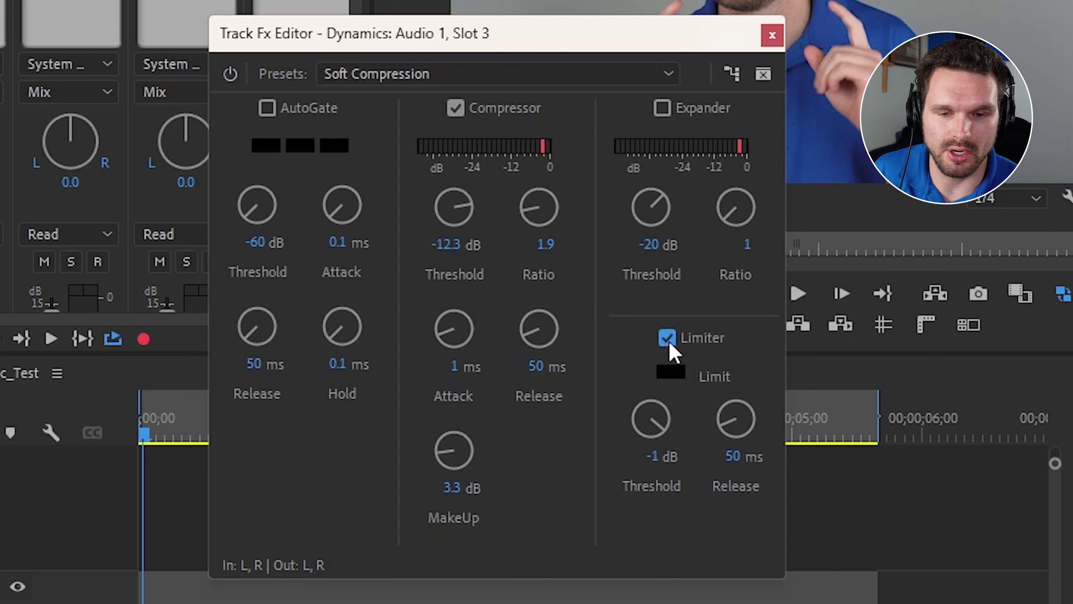
left_click_drag(659, 414, 650, 407)
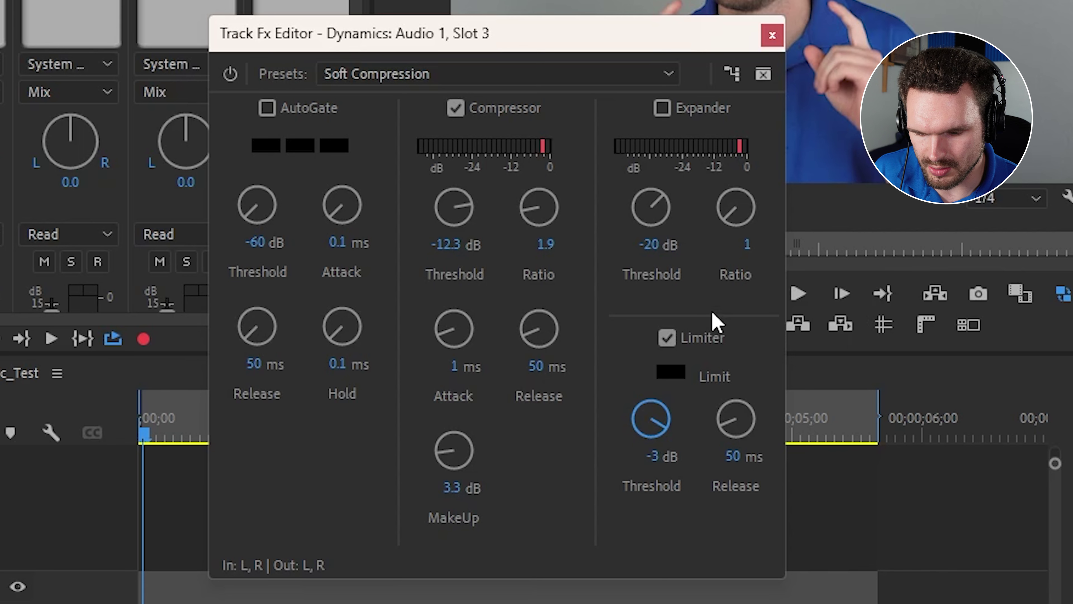
key("space")
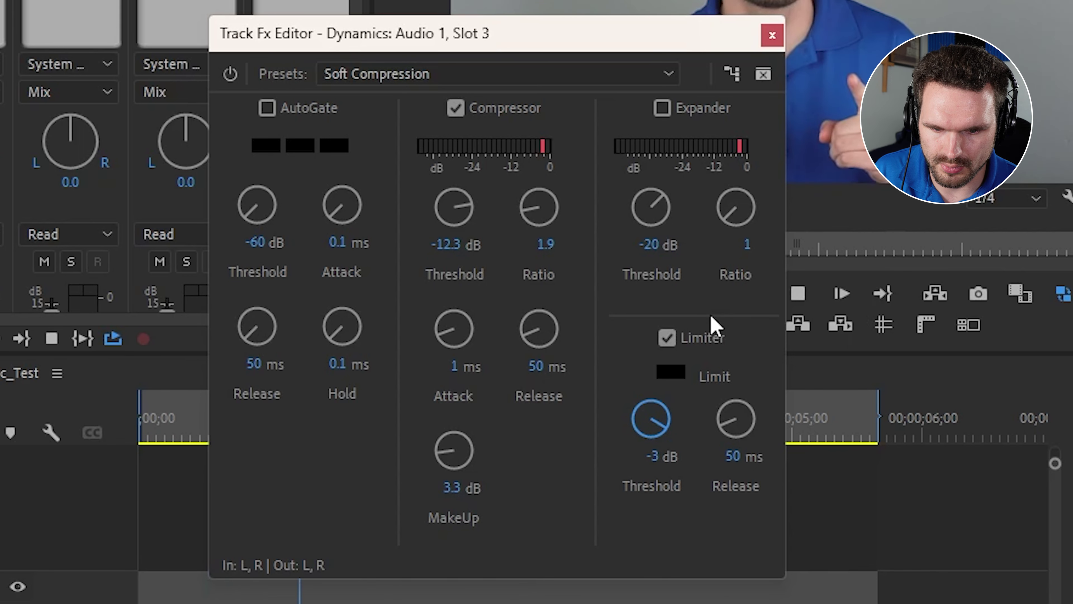
key("space")
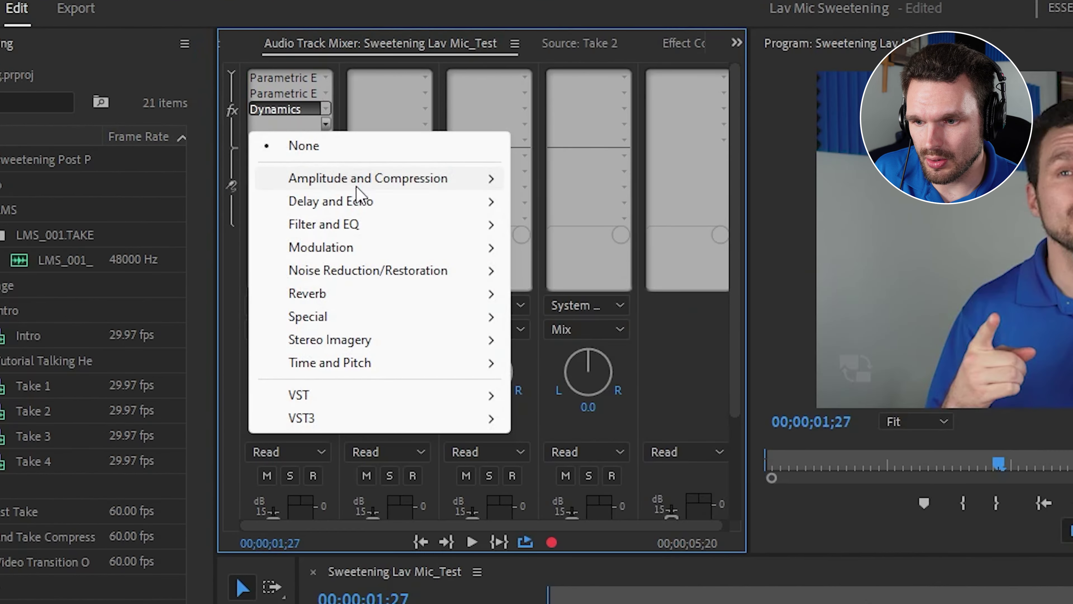
Add a Hard Limiter to Audio 1's fourth slot with a maximum amplitude of -3.0 dB, and return the playhead to the sequence start.
mouse_move(364, 180)
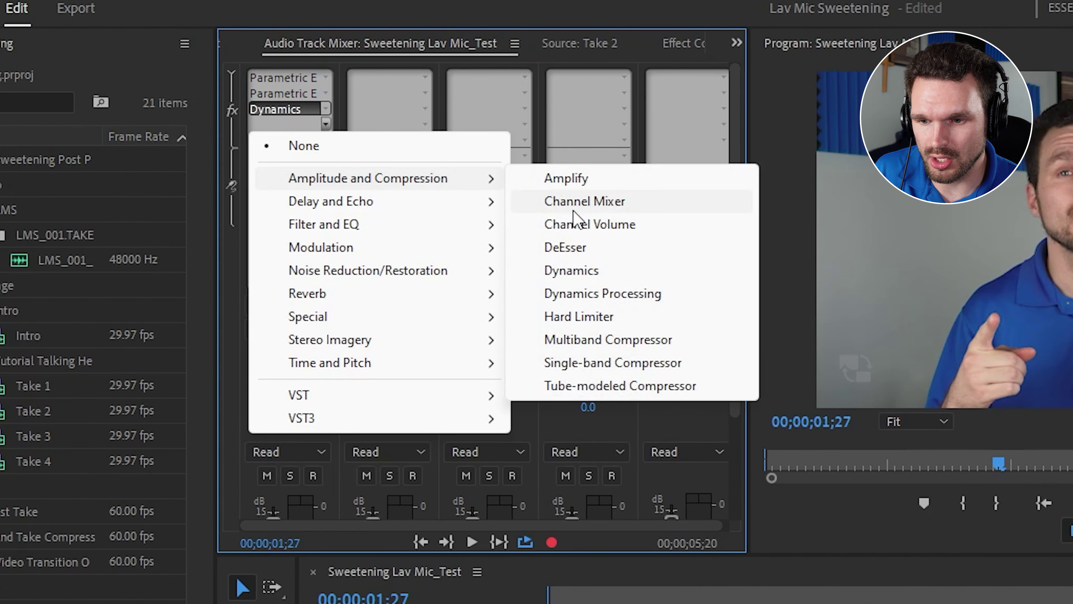
left_click(634, 326)
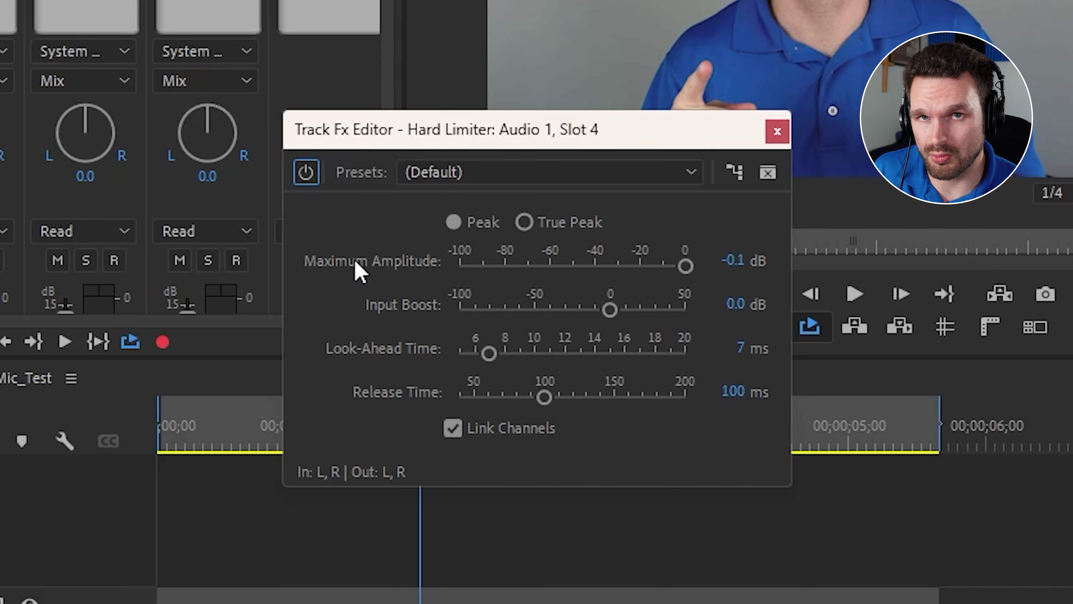
left_click_drag(226, 425, 25, 415)
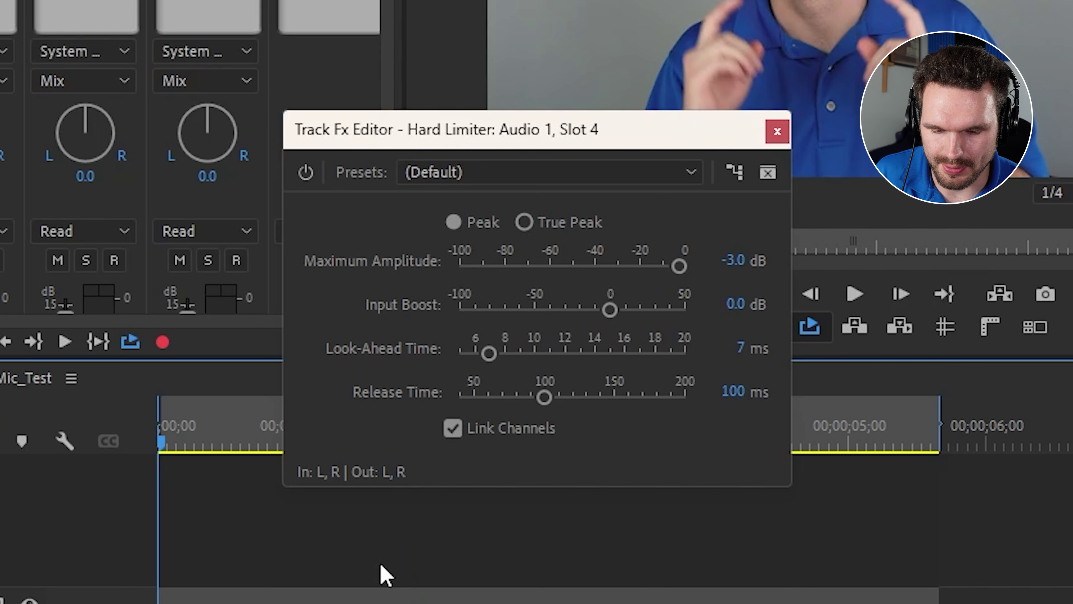
Raise the Hard Limiter's input boost to 1.7 dB while playing the dialogue.
key("space")
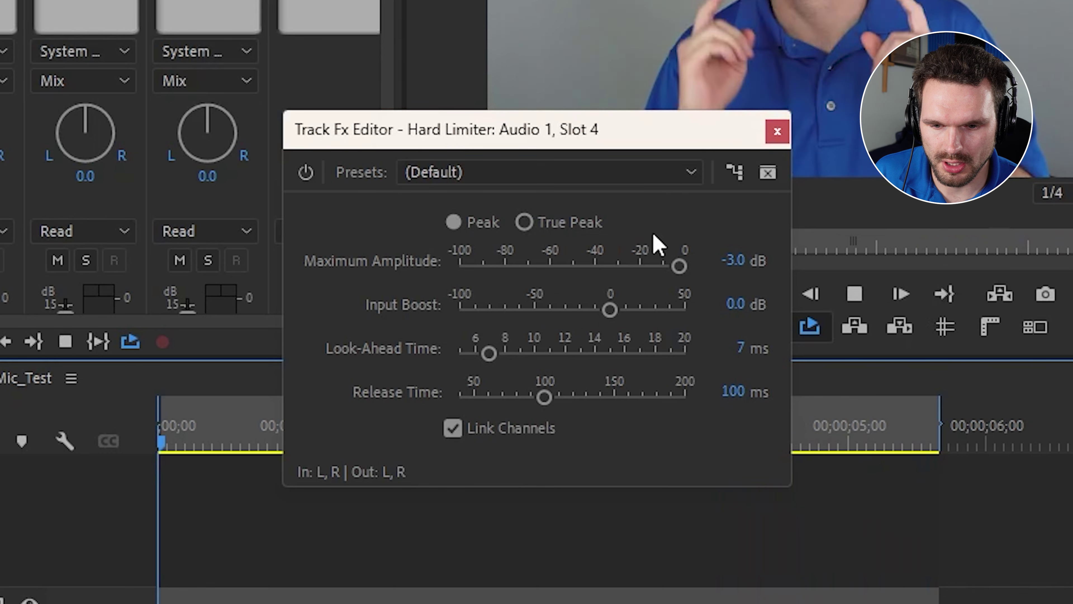
left_click(611, 314)
left_click_drag(611, 316, 613, 316)
key("space")
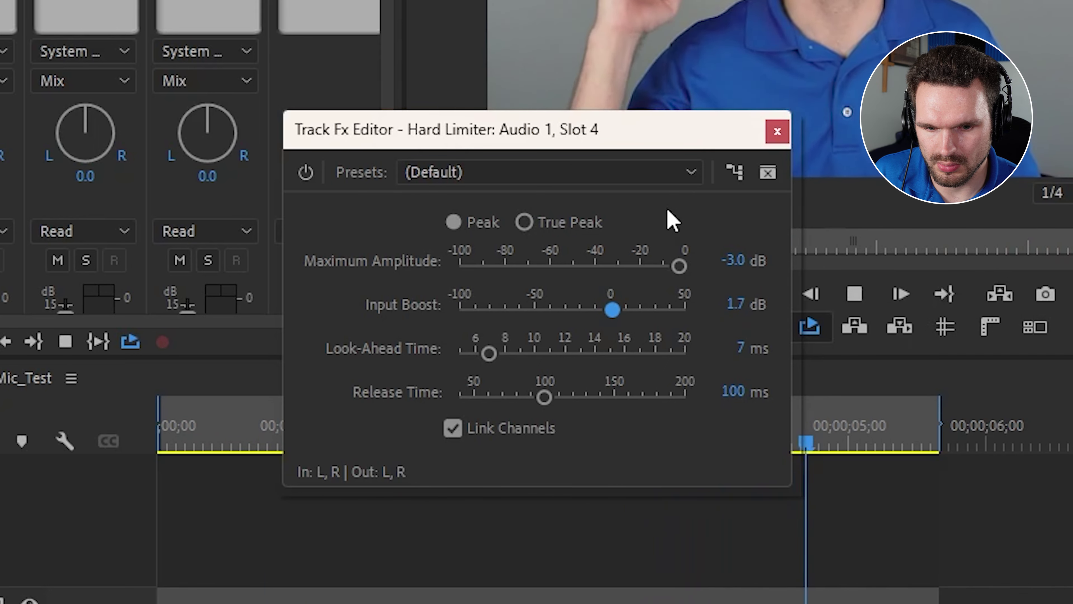
key("space")
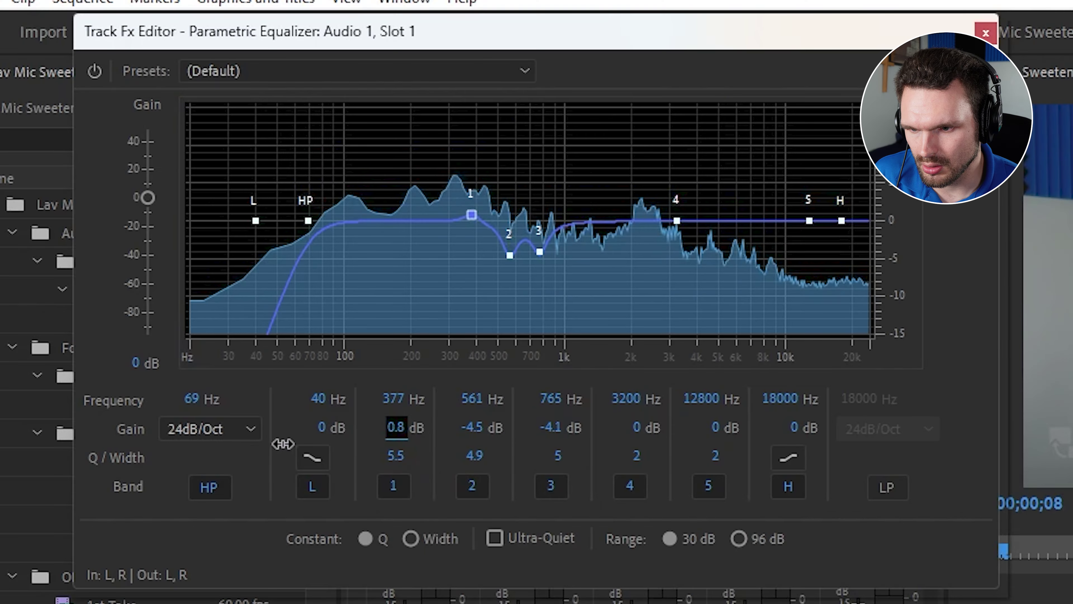
In Audio 1's first Parametric Equalizer, set band 1's gain to -4.6 dB and enable the low-pass filter.
type("-4.5")
key("Down")
left_click(886, 487)
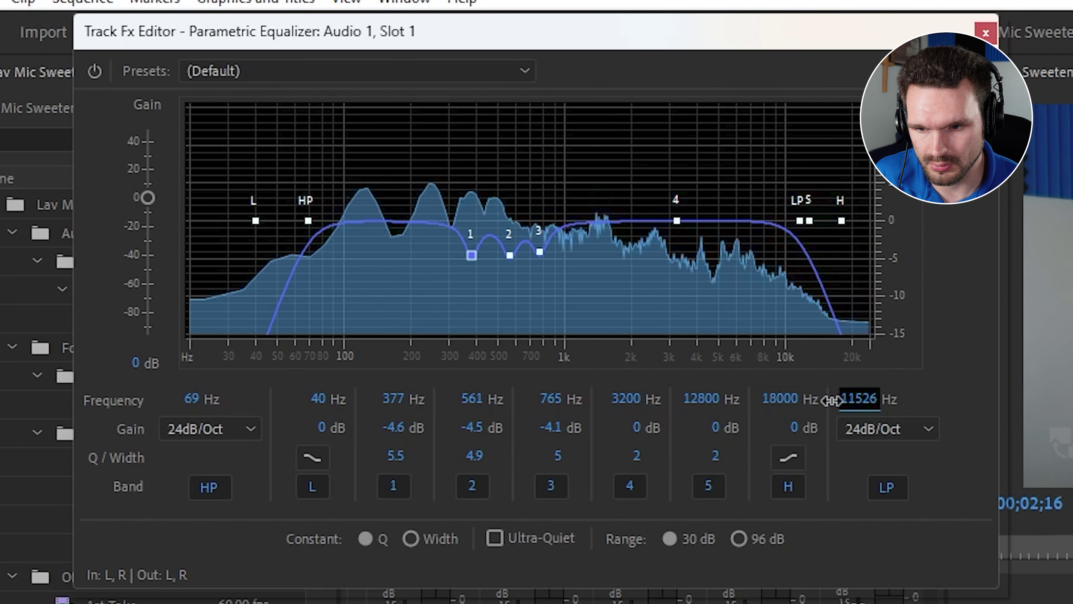